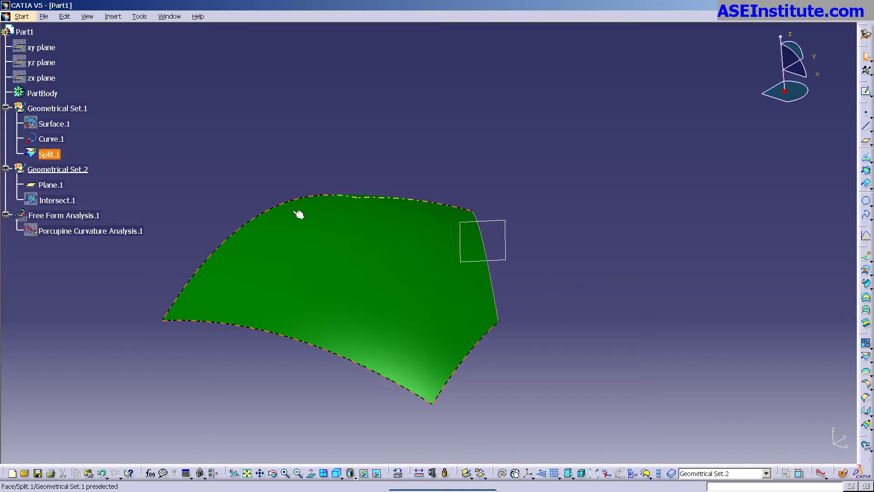
Step: Show the untrimmed Surface.1 briefly, then hide it again
right_click(69, 125)
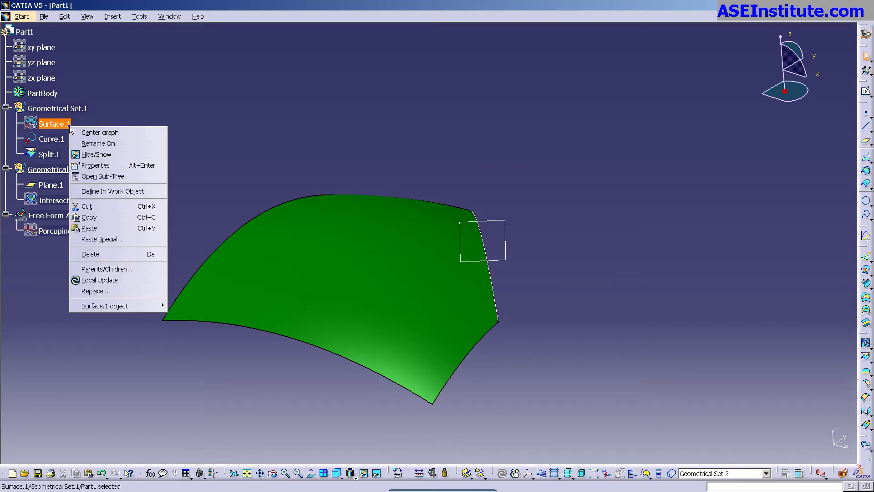
left_click(121, 160)
right_click(565, 272)
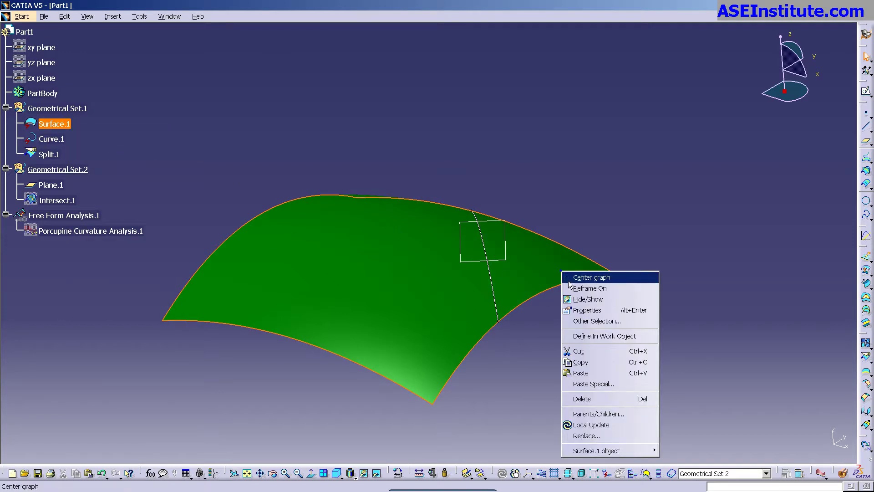
left_click(587, 299)
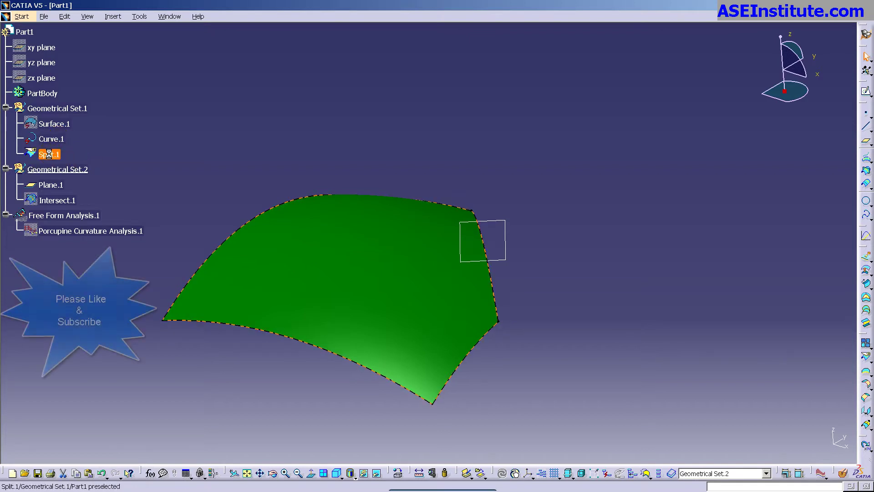
Step: Show the Intersect.1 curve and its Porcupine Curvature Analysis.1 spikes
right_click(102, 198)
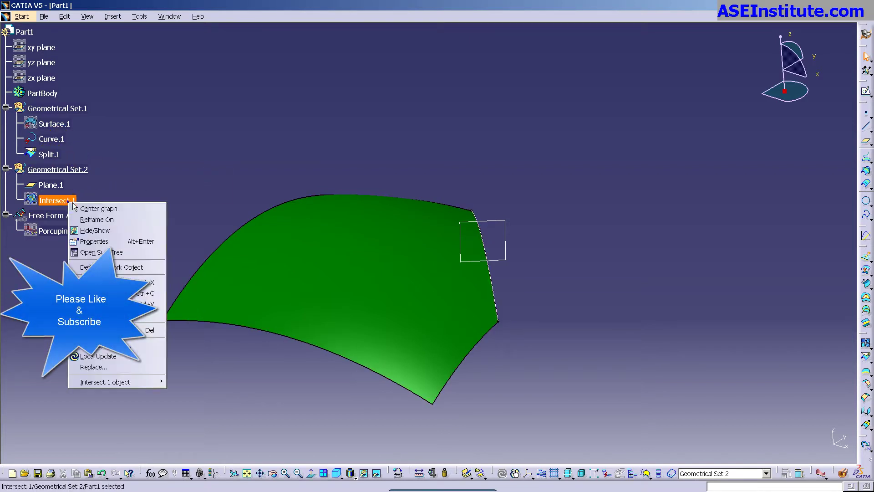
left_click(100, 229)
right_click(119, 230)
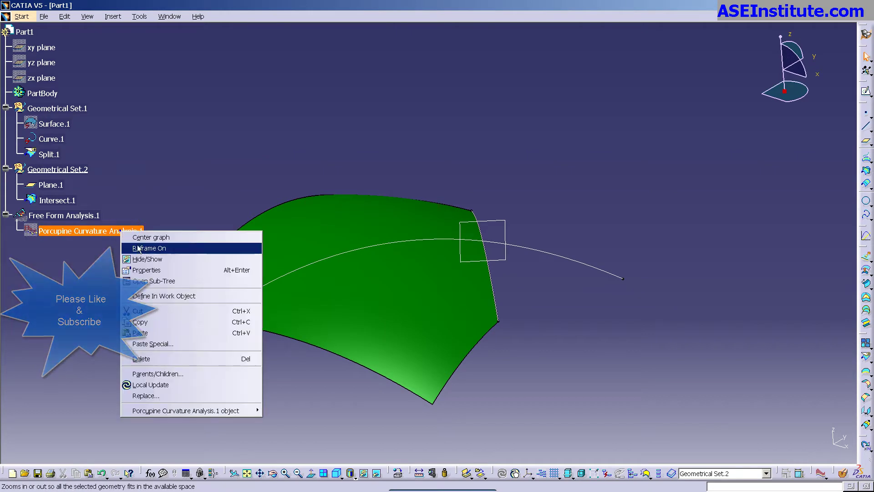
left_click(142, 248)
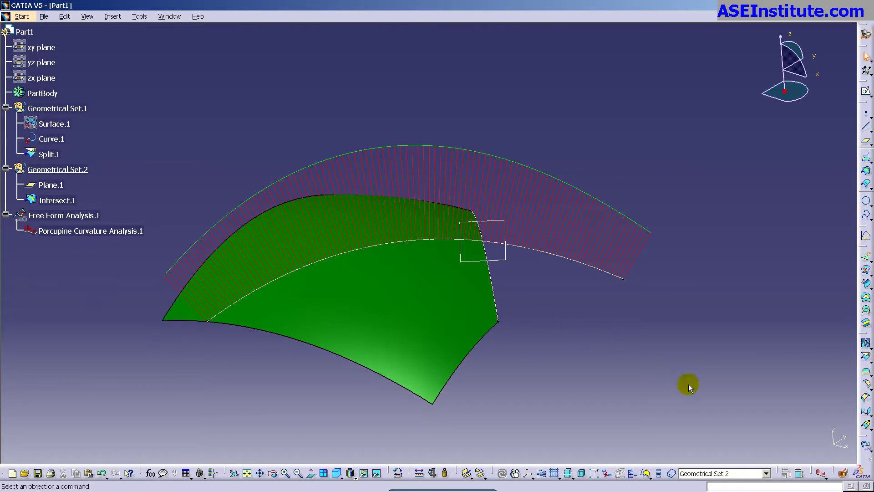
Step: Extrapolate Split.1 from the Curve.1 boundary, dragging the length out to 115mm, tangent continuity
left_click(866, 425)
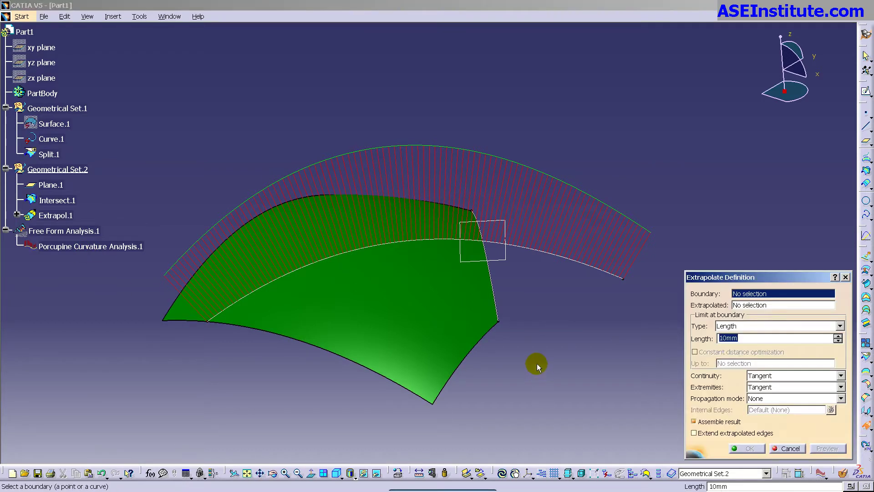
left_click(498, 304)
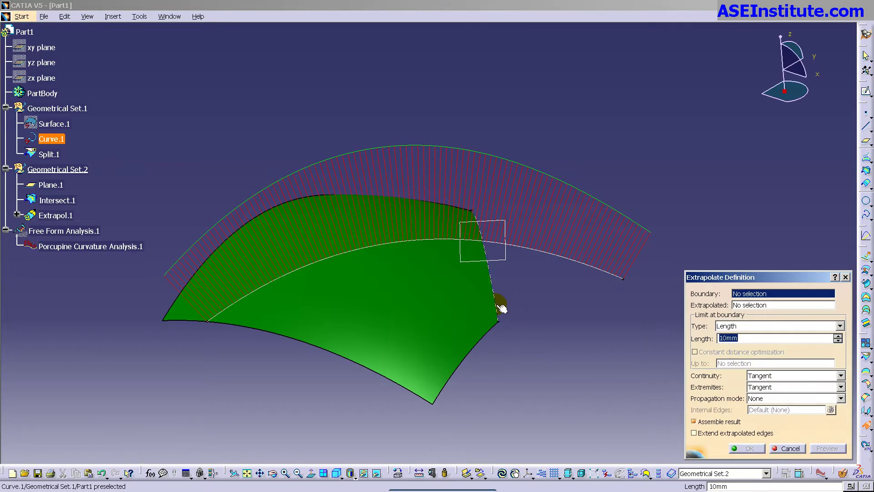
left_click(445, 310)
left_click_drag(498, 226, 627, 228)
middle_click_drag(476, 385, 450, 324)
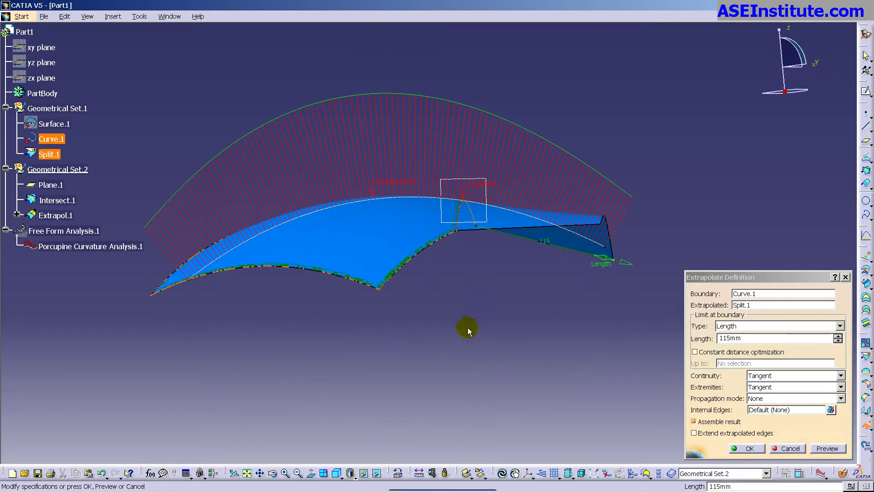
left_click(747, 447)
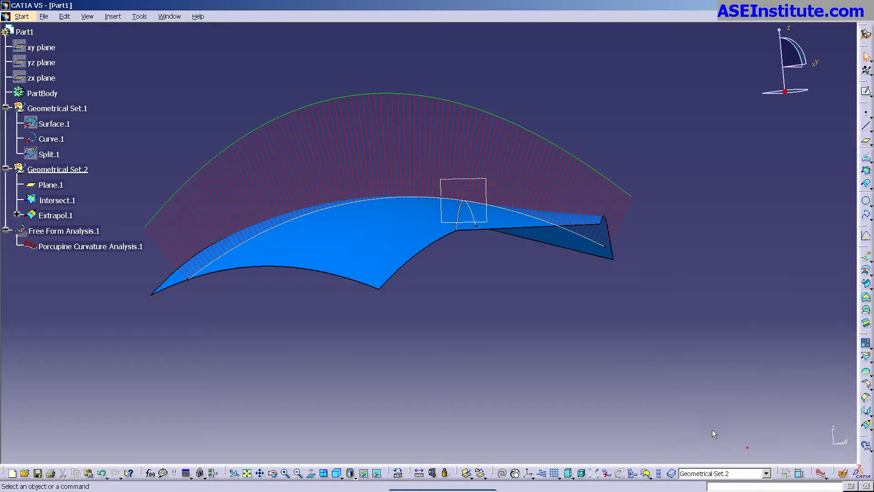
middle_click_drag(569, 346, 693, 306)
Step: Intersect Extrapol.1 with Plane.1 to create the Intersect.2 curve
left_click(860, 175)
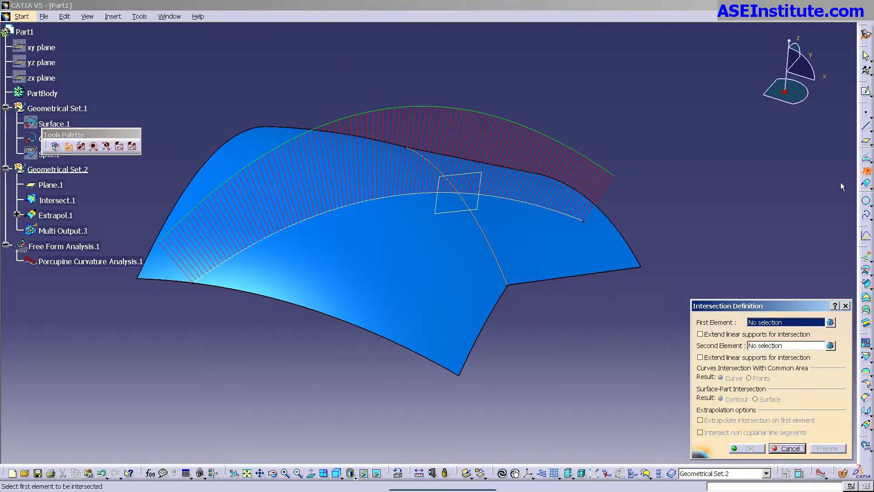
left_click(472, 273)
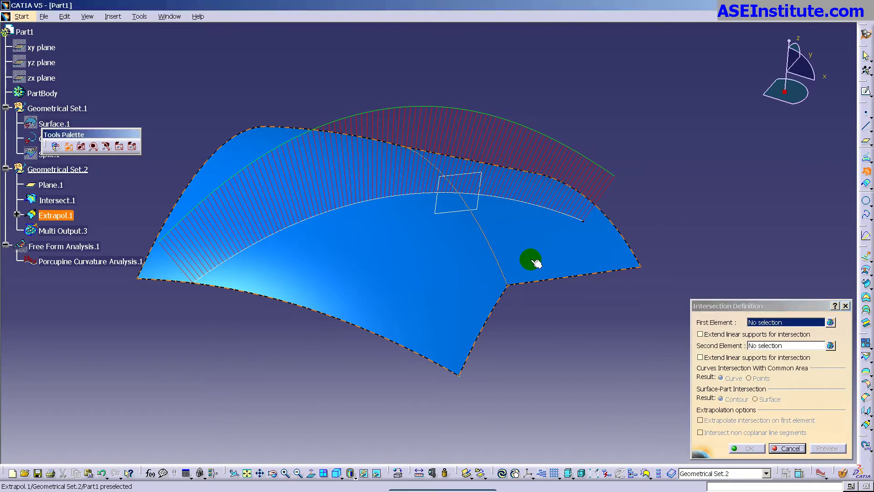
left_click(477, 207)
left_click(741, 447)
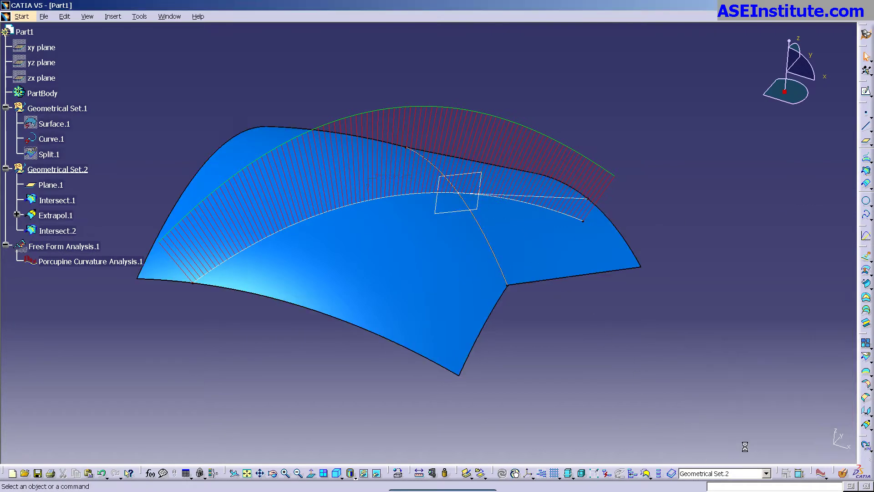
middle_click_drag(597, 321, 577, 343)
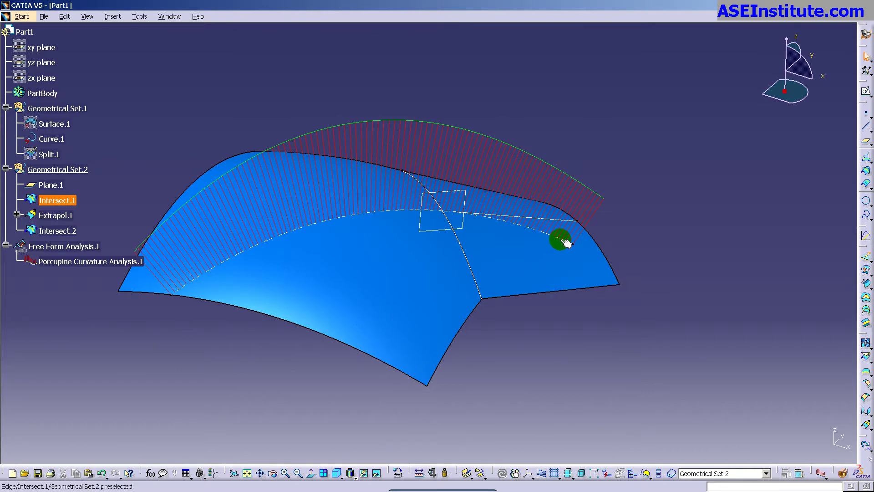
Step: Give Intersect.1 a bright green line colour and a thicker line weight in its Properties
right_click(58, 200)
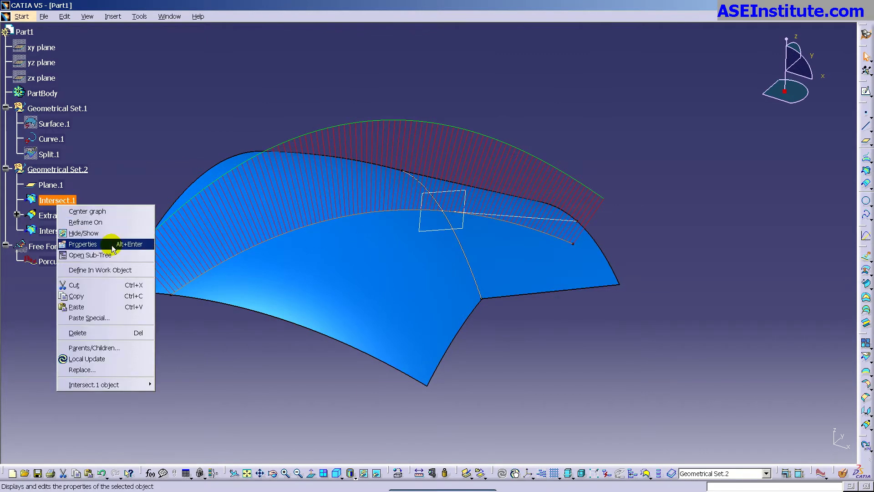
left_click(106, 243)
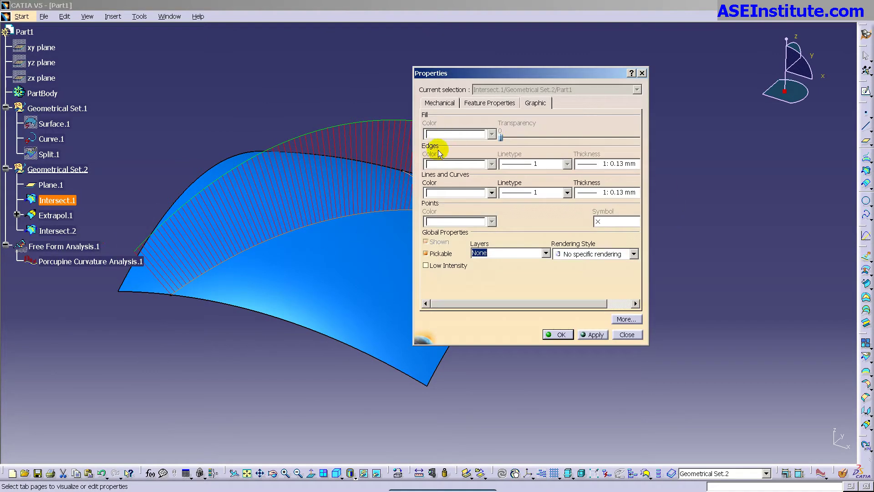
left_click(477, 193)
left_click(468, 311)
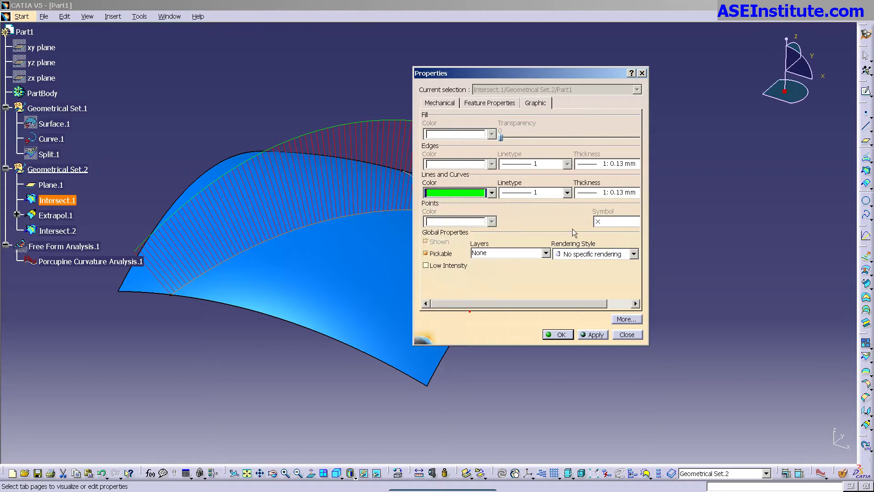
left_click(591, 192)
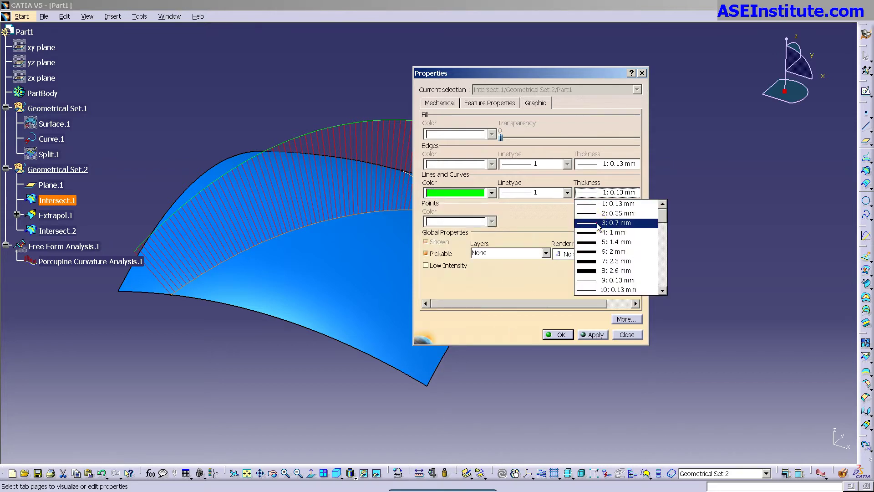
left_click(605, 224)
left_click(558, 334)
middle_click_drag(558, 338, 540, 260)
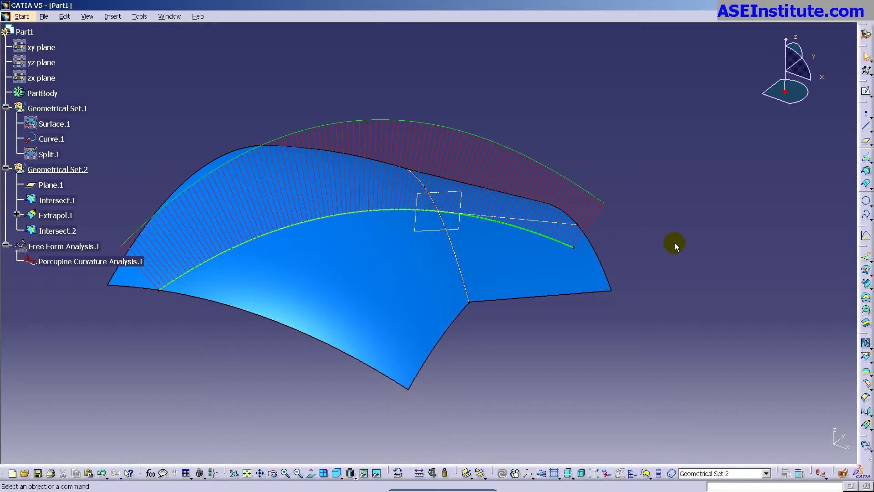
Step: Edit Extrapol.1 so its 115mm extension uses Curvature continuity instead of Tangent
double_click(589, 270)
double_click(739, 338)
left_click(760, 375)
left_click(770, 393)
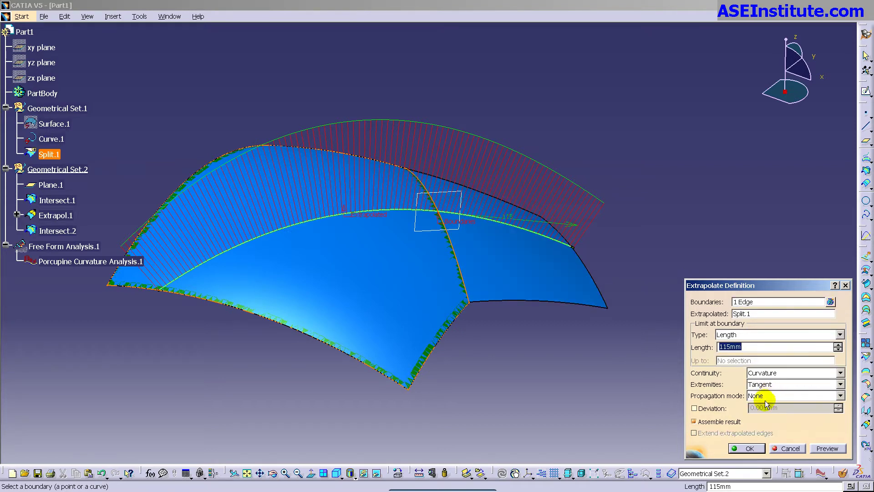
left_click(748, 448)
middle_click_drag(644, 389, 479, 288)
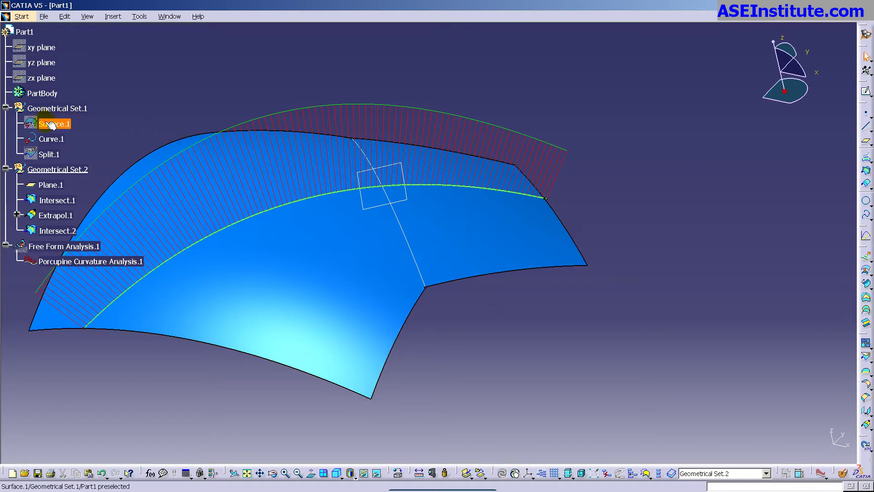
Step: Show the untrimmed Surface.1 and orbit to compare it against Extrapol.1
right_click(53, 126)
left_click(78, 152)
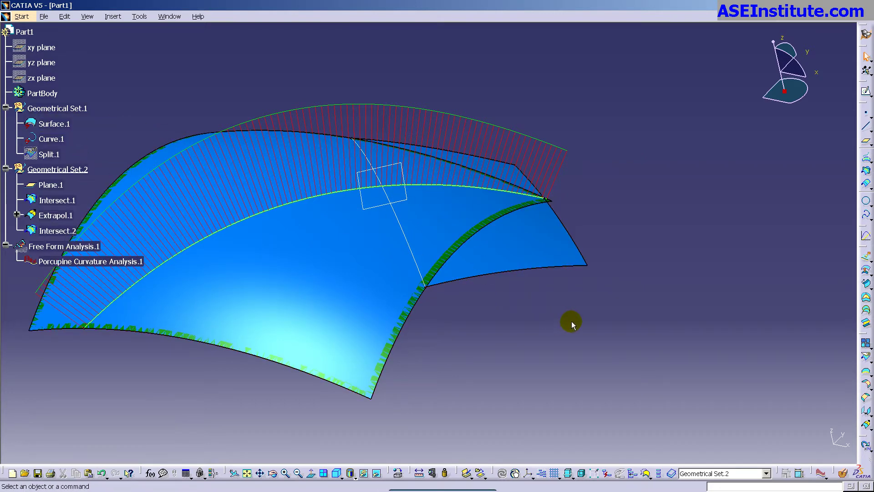
middle_click_drag(580, 311, 566, 347)
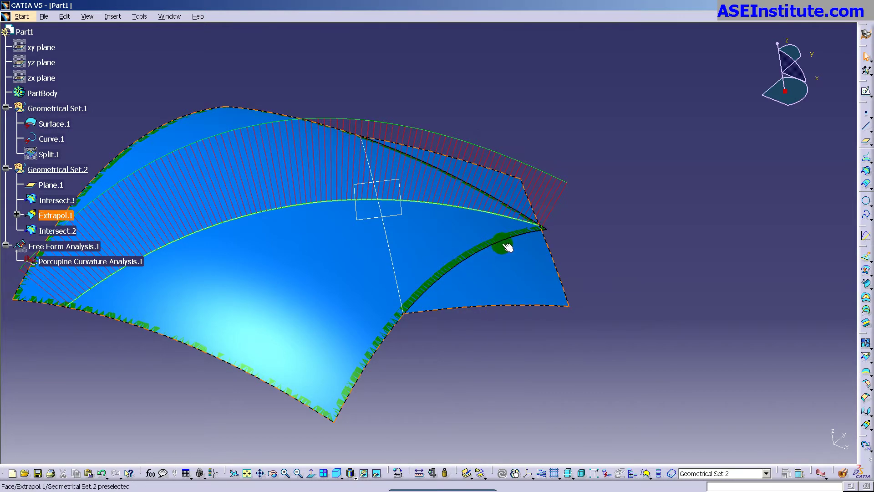
Step: Edit Extrapol.1 and raise its length with the spinner to 192mm
double_click(531, 263)
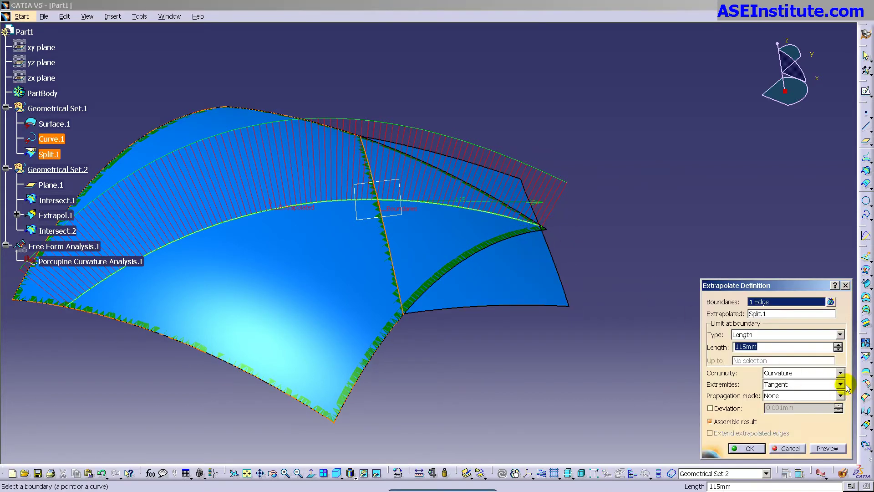
left_click_drag(837, 345, 837, 345)
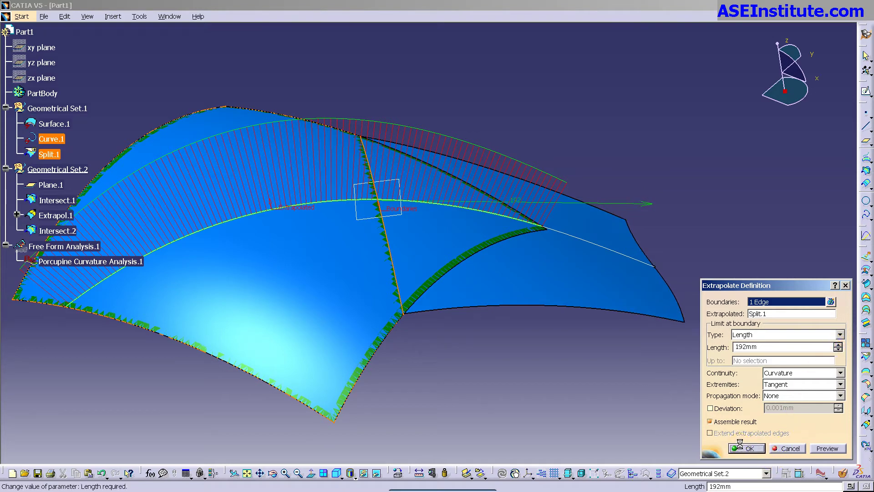
left_click(746, 448)
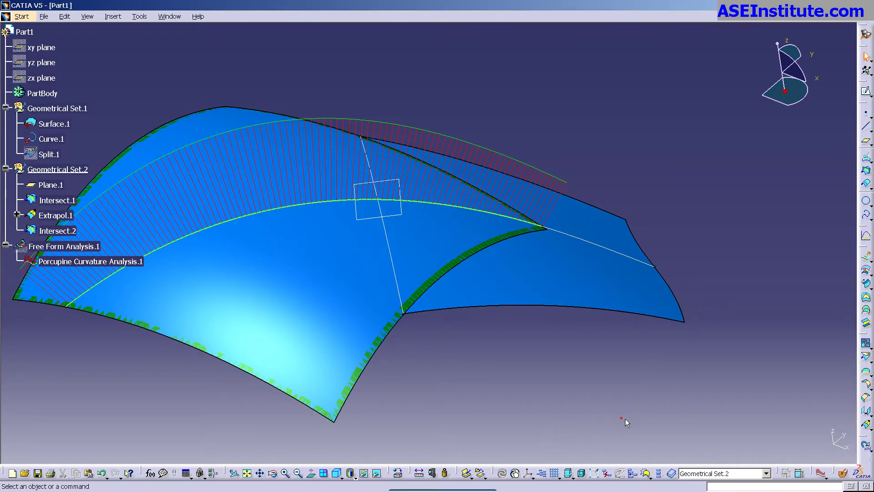
Step: Create a second porcupine curvature analysis on the Intersect.2 curve
left_click(819, 472)
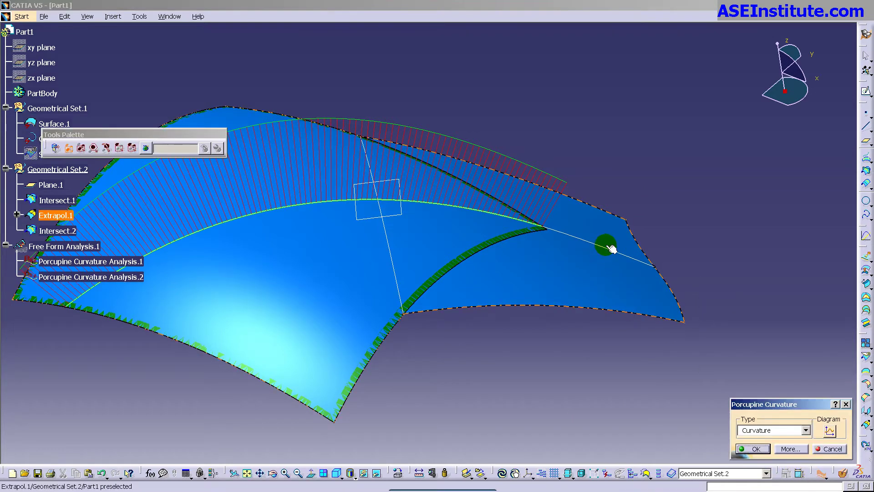
left_click(555, 247)
middle_click_drag(555, 247, 497, 236)
mouse_move(518, 183)
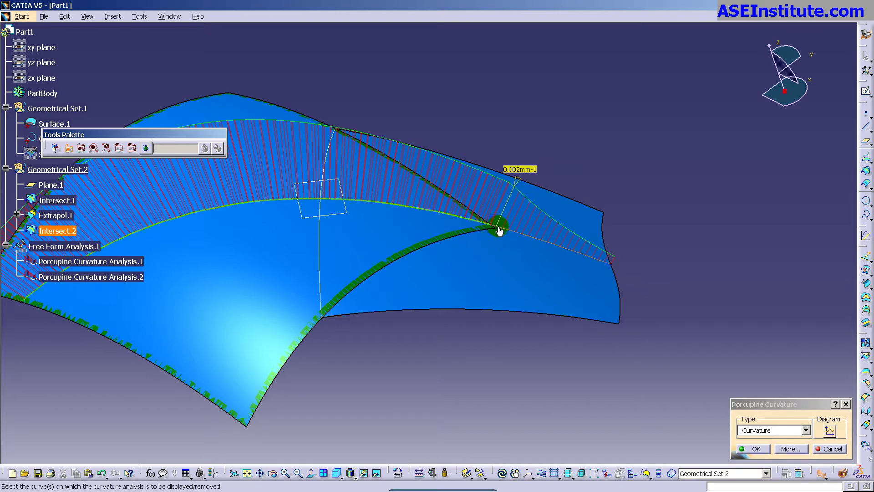
left_click(423, 212)
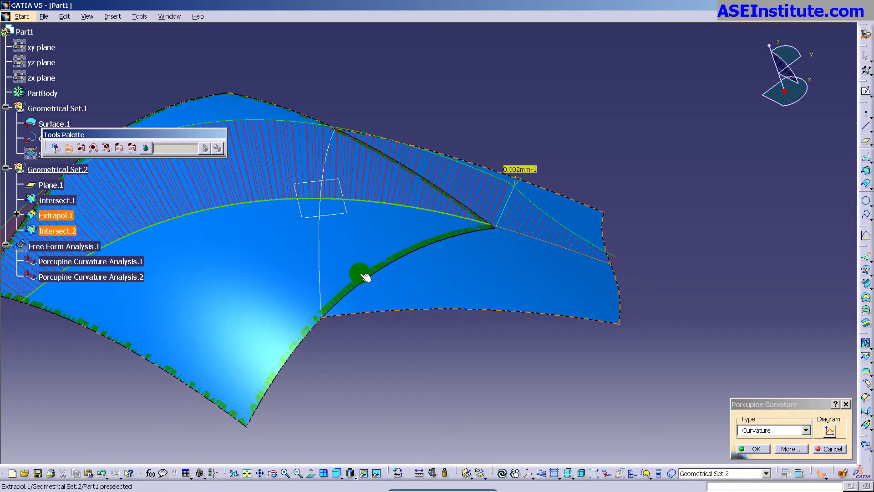
left_click(424, 217)
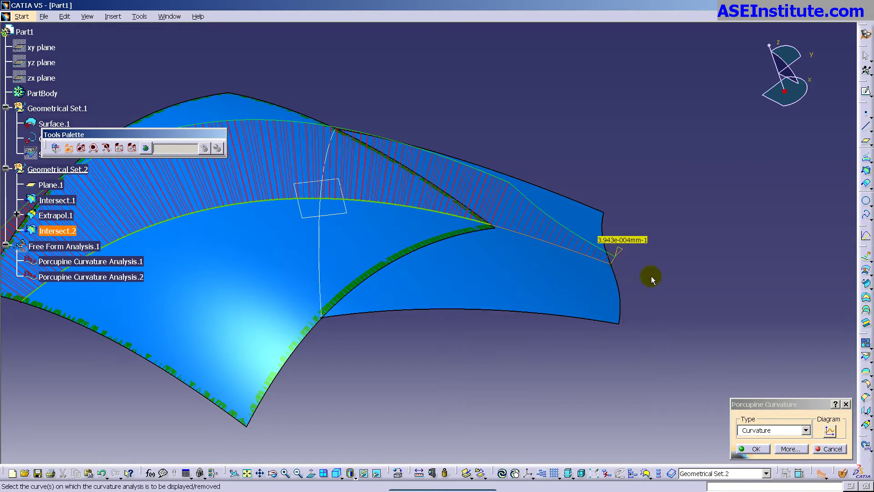
left_click(750, 448)
Step: Try a 300 mm extrapolation length and dismiss the curve-degeneration error
double_click(595, 306)
left_click(761, 346)
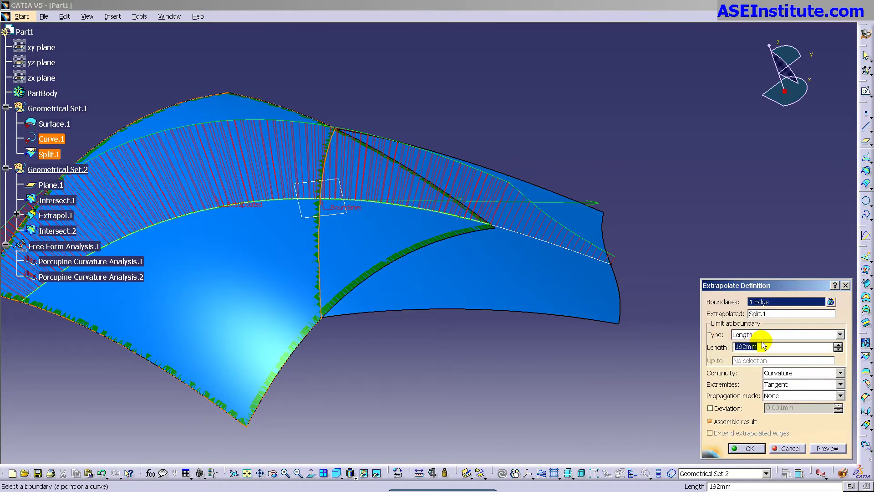
type("300")
key("Return")
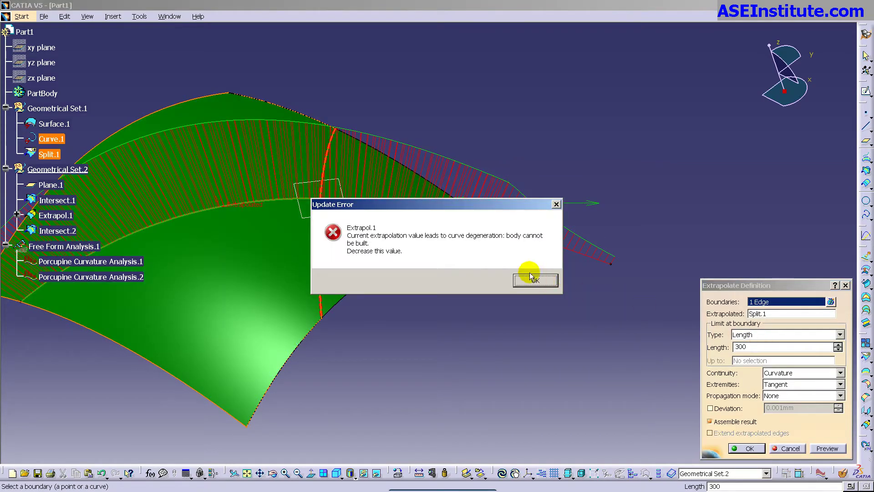
left_click(527, 277)
Step: Set the extrapolation length to 250 mm instead and rotate to inspect it
left_click(769, 346)
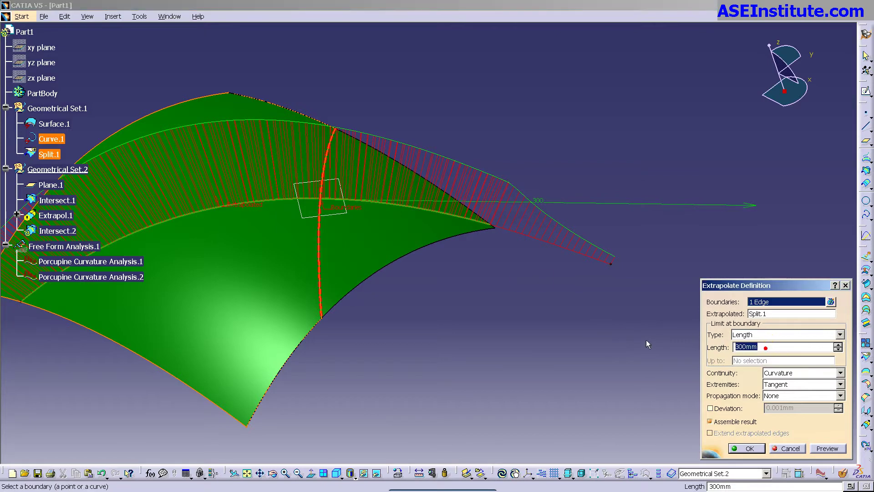
type("250")
key("Return")
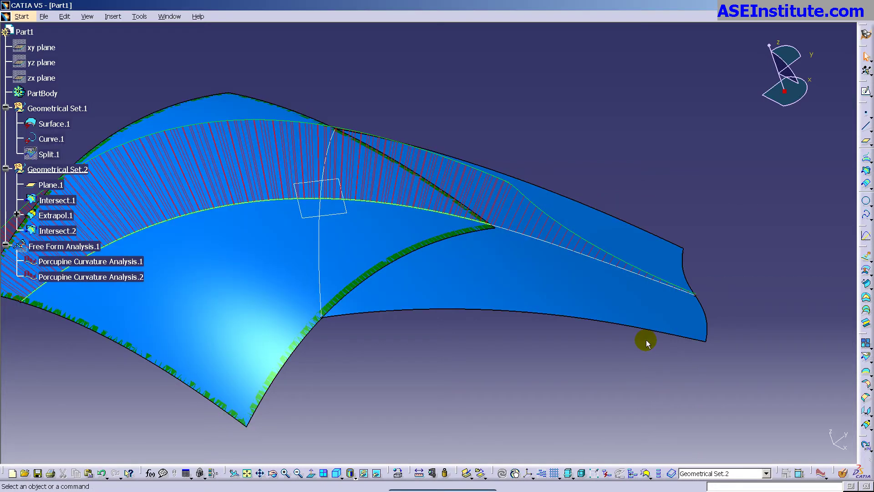
middle_click_drag(631, 373, 522, 312)
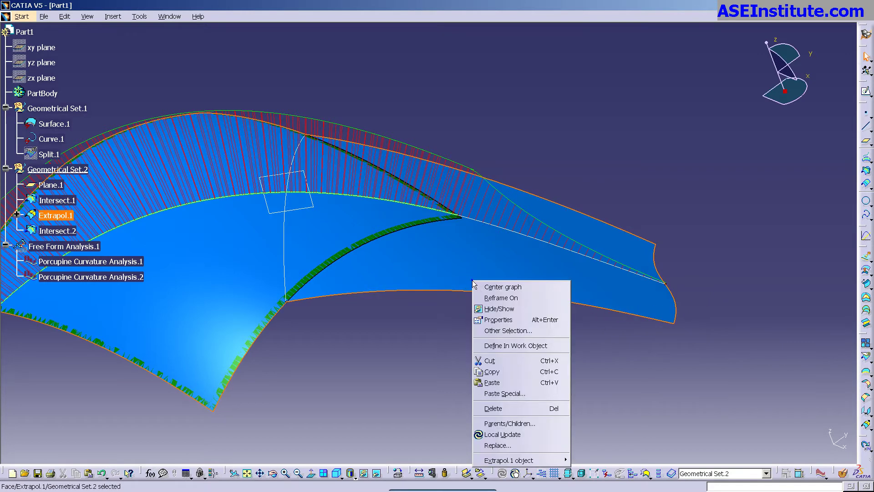
Step: Hide Extrapol.1 and Intersect.2, and reframe the view on Porcupine Curvature Analysis.2
left_click(496, 309)
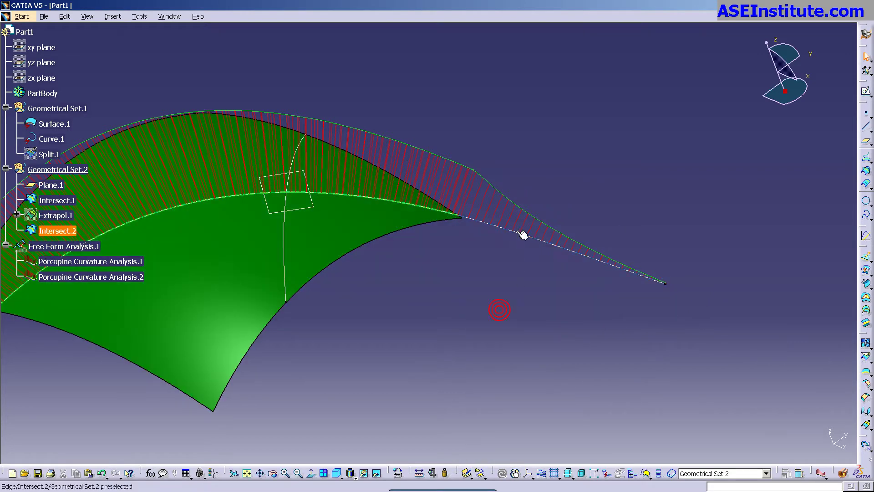
right_click(522, 233)
left_click(530, 258)
left_click(77, 277)
right_click(79, 276)
left_click(104, 294)
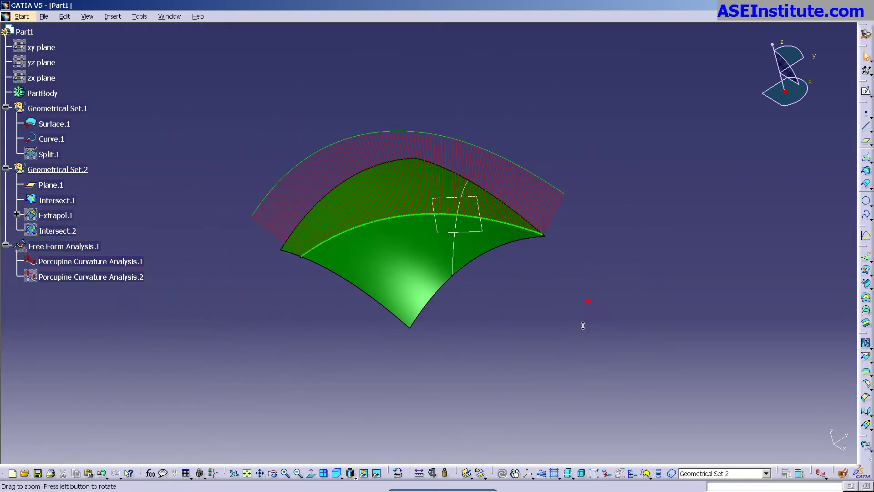
Step: Hide the original Surface.1 and show the trimmed Split.1 surface
right_click(492, 237)
left_click(508, 262)
middle_click_drag(519, 296, 467, 312)
right_click(49, 154)
left_click(78, 178)
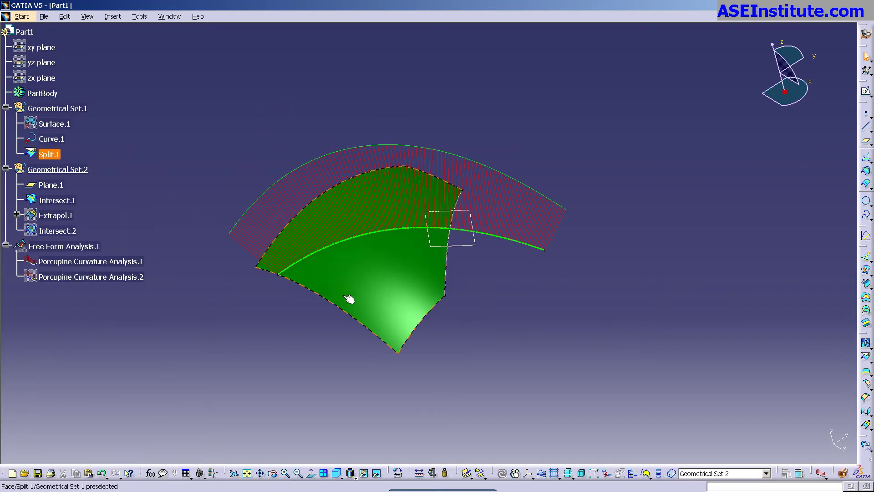
Step: Switch to the FreeStyle workbench via Start > Shape
left_click(21, 17)
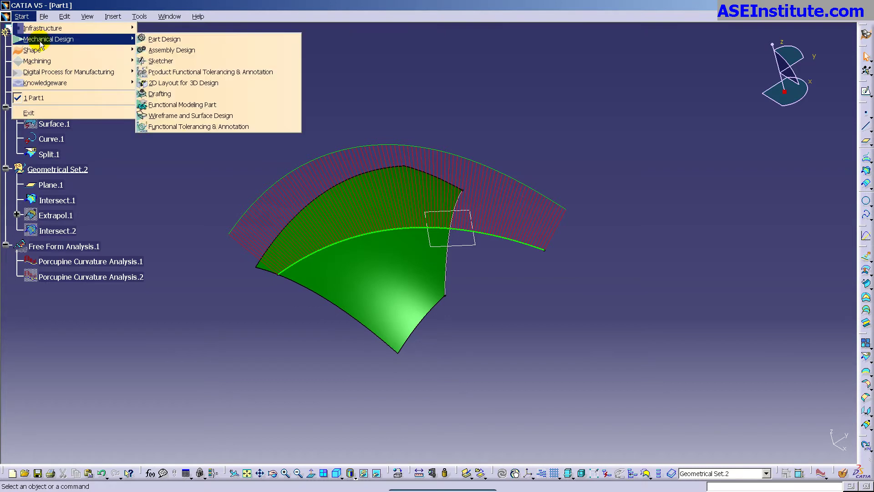
mouse_move(57, 56)
left_click(181, 50)
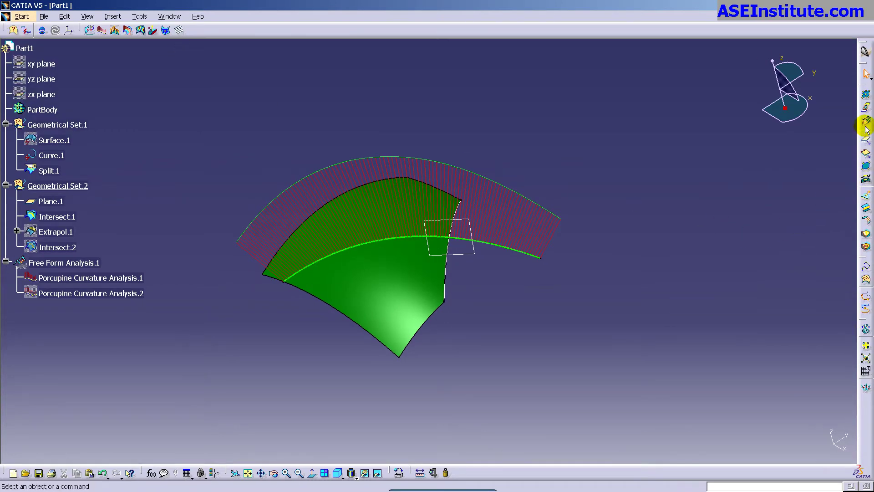
Step: Try extending the split surface; dismiss the Surface.2 notice and the 'Trimmed element not allowed' error
left_click(866, 122)
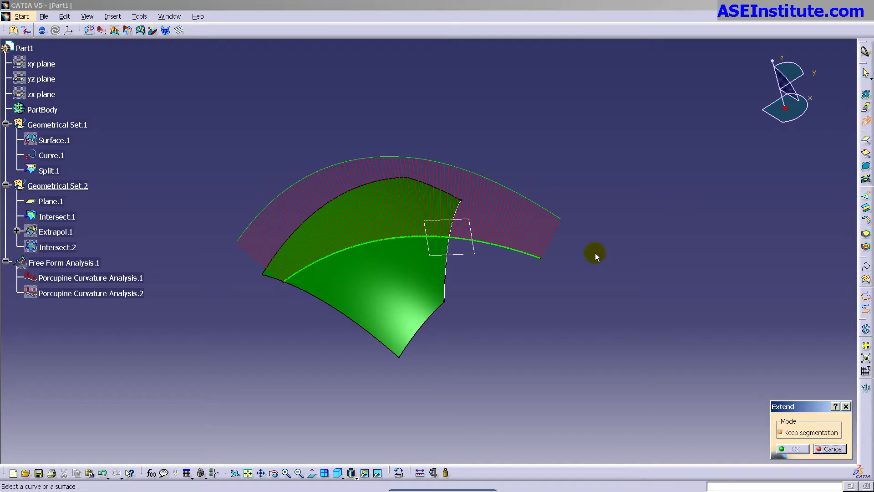
left_click(394, 294)
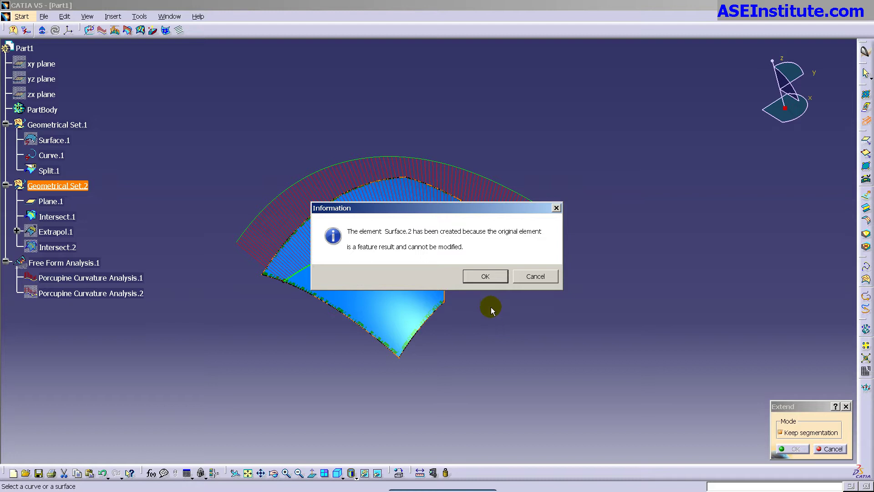
left_click(485, 276)
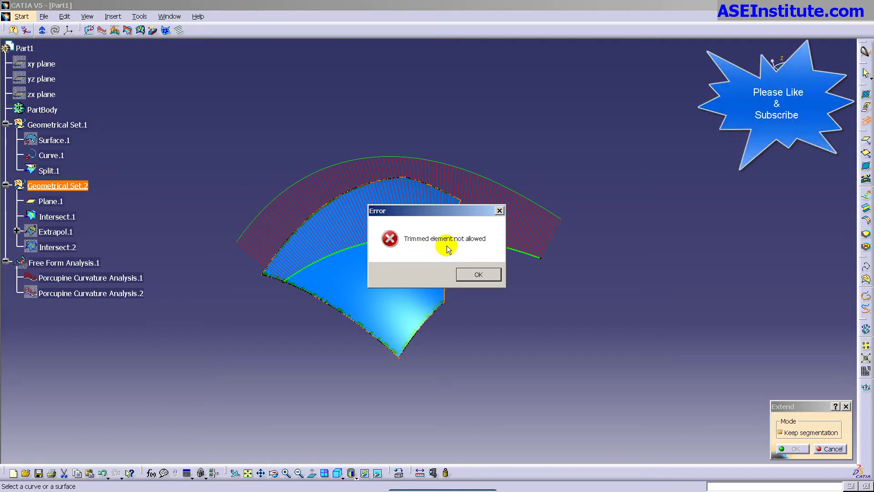
left_click(478, 274)
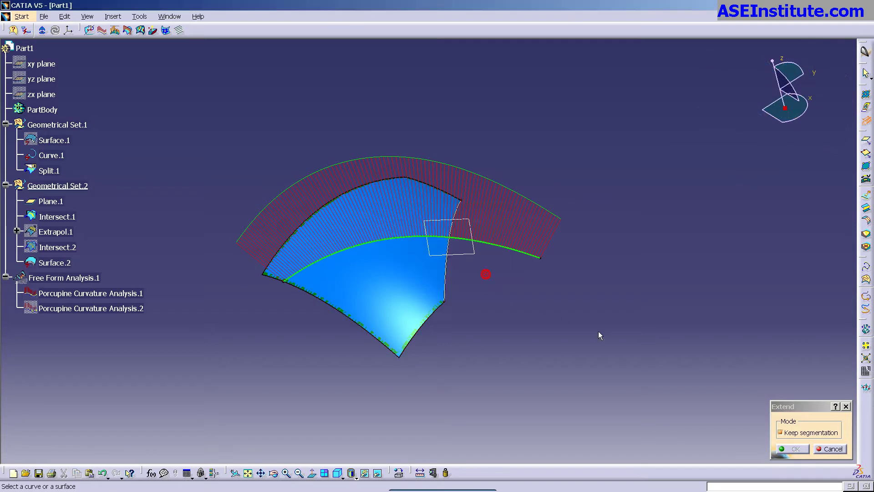
Step: Cancel the Extend dialog and untrim Split.1 into Surface Untrim.1
left_click(834, 449)
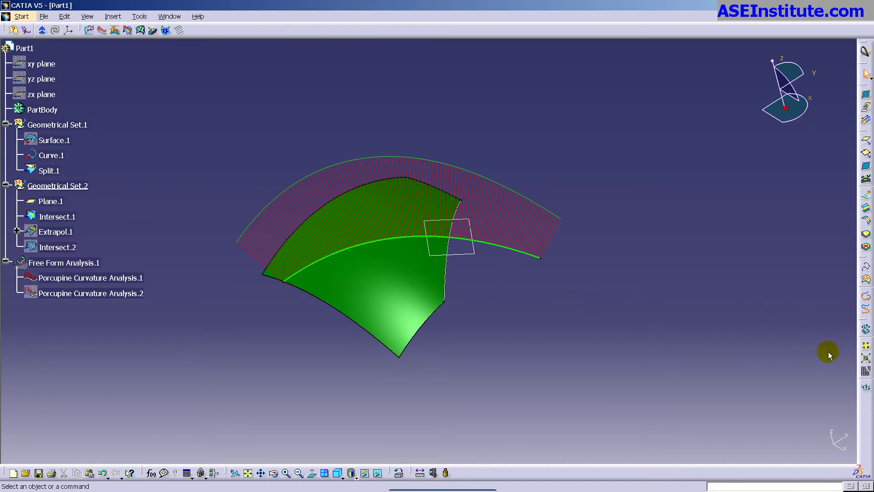
left_click(865, 329)
left_click(384, 295)
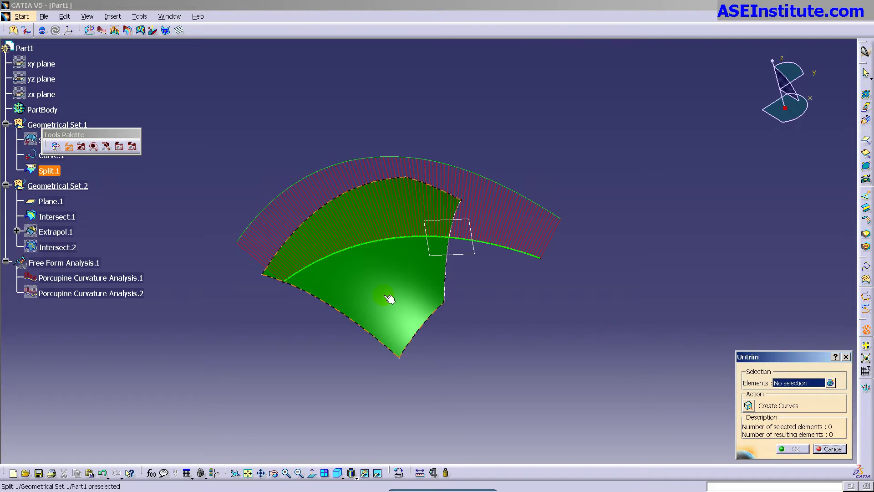
left_click(794, 448)
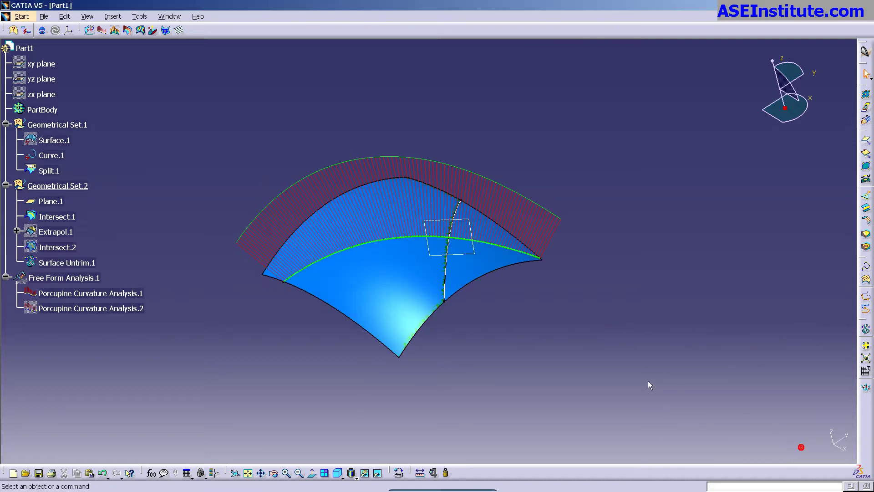
Step: Show the original Surface.1 for comparison, then hide it again
right_click(70, 140)
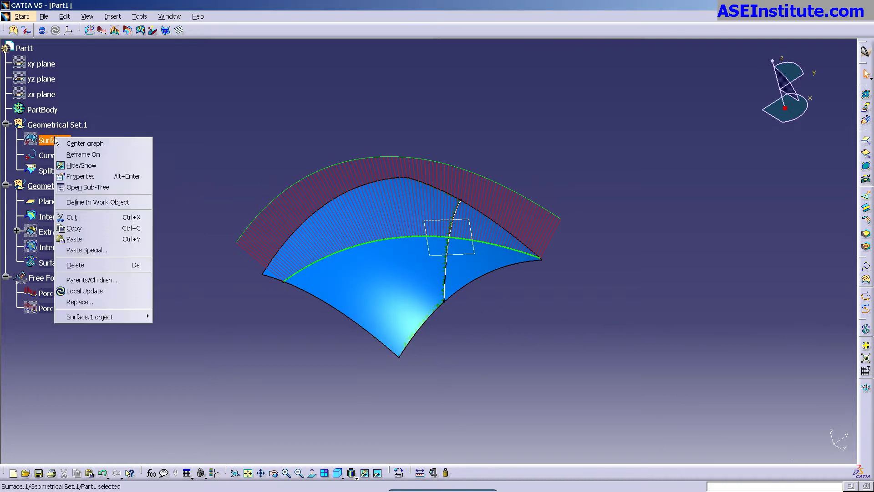
left_click(78, 167)
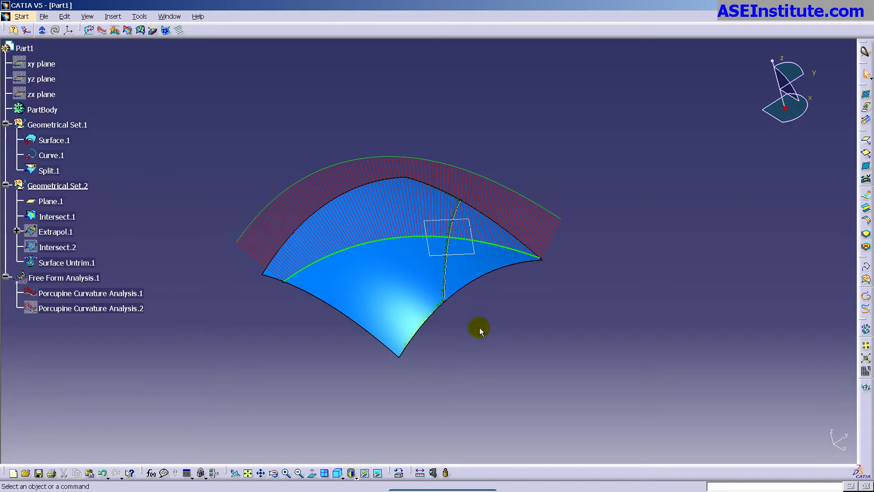
middle_click_drag(463, 337, 224, 209)
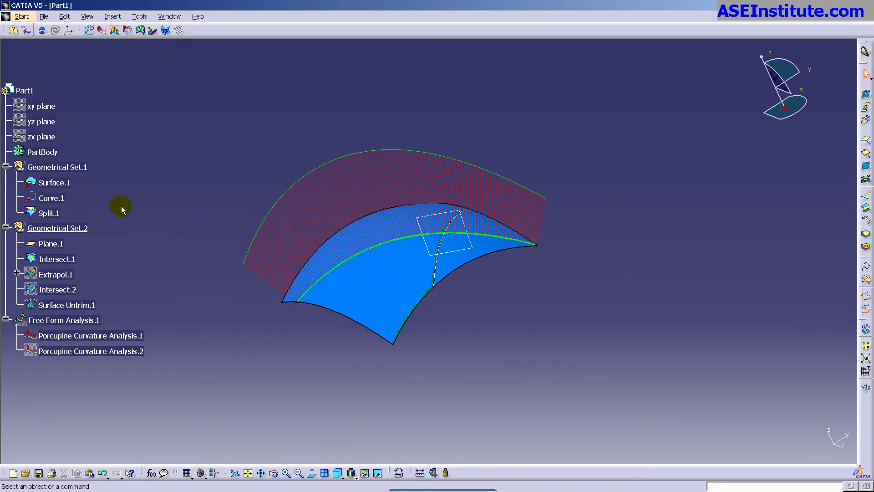
right_click(58, 184)
left_click(112, 216)
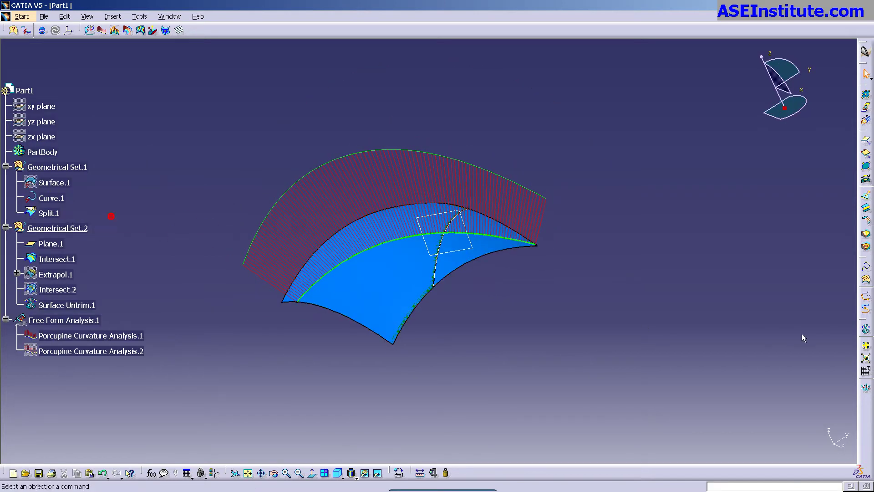
Step: Extend Surface Untrim.1's edge outward by about 150 mm, creating Surface.2
left_click(866, 122)
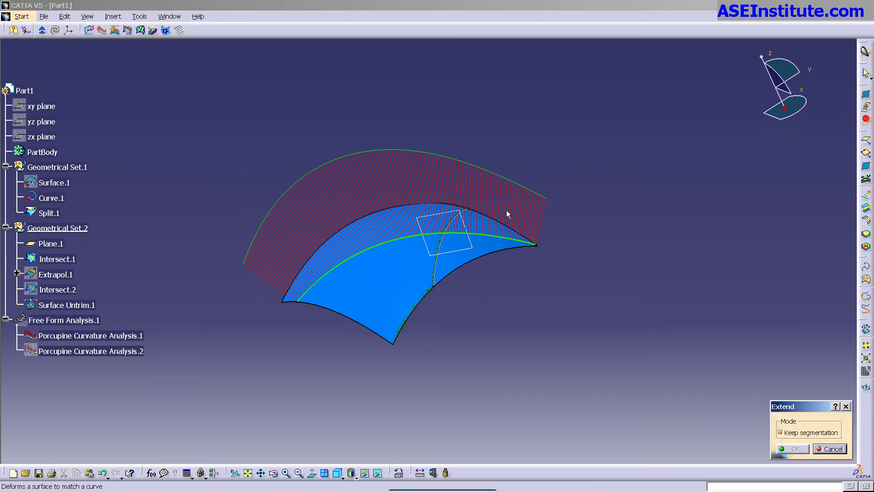
left_click(484, 246)
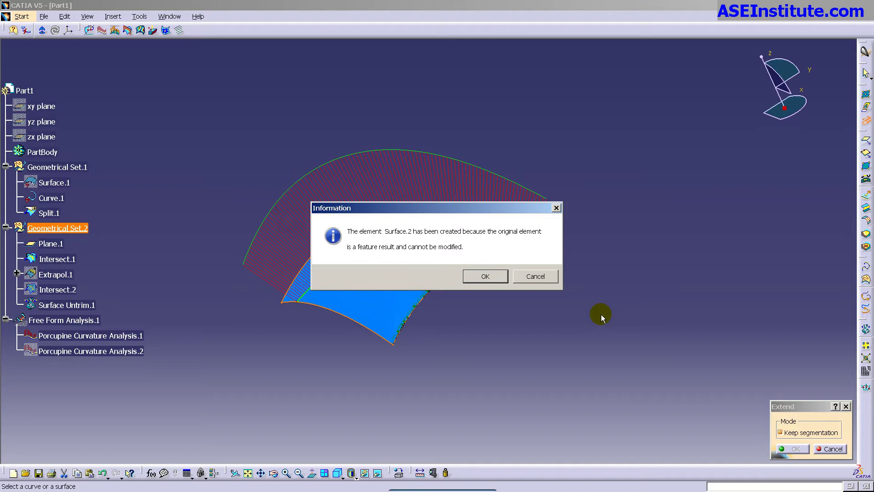
left_click(485, 276)
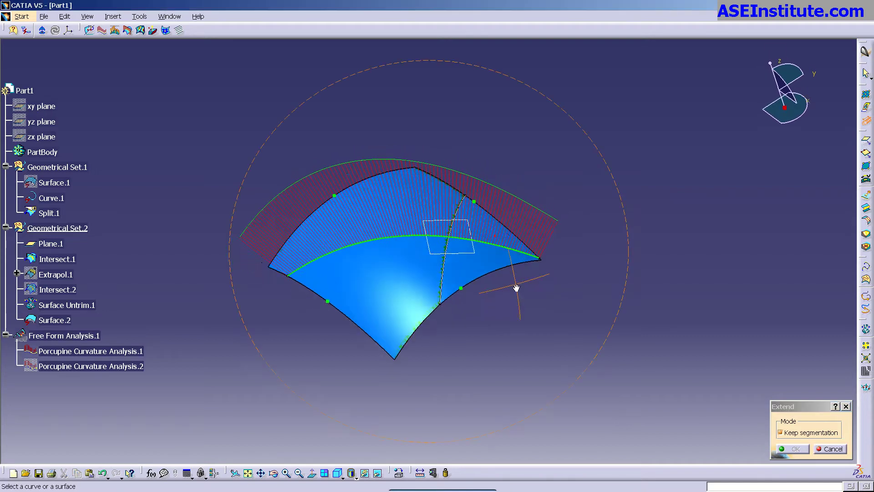
middle_click_drag(535, 298, 528, 254)
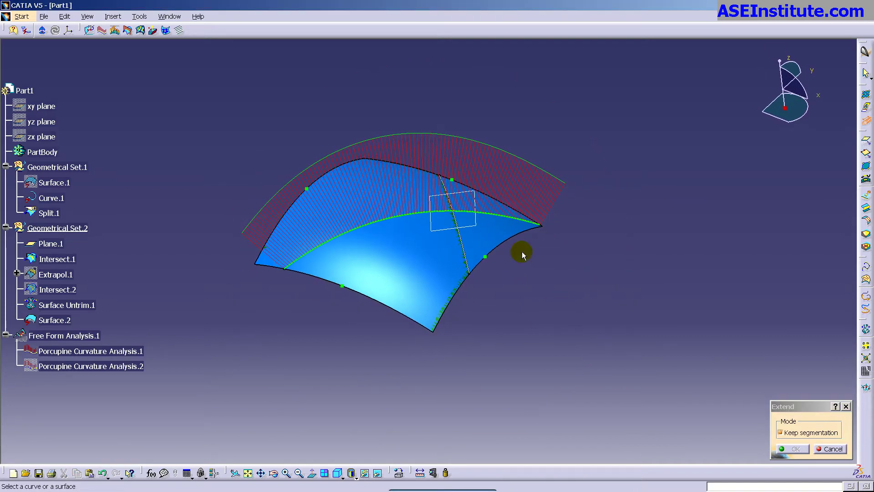
left_click_drag(497, 259, 579, 332)
middle_click_drag(545, 275, 505, 220)
left_click_drag(505, 220, 621, 242)
middle_click_drag(386, 248, 472, 235)
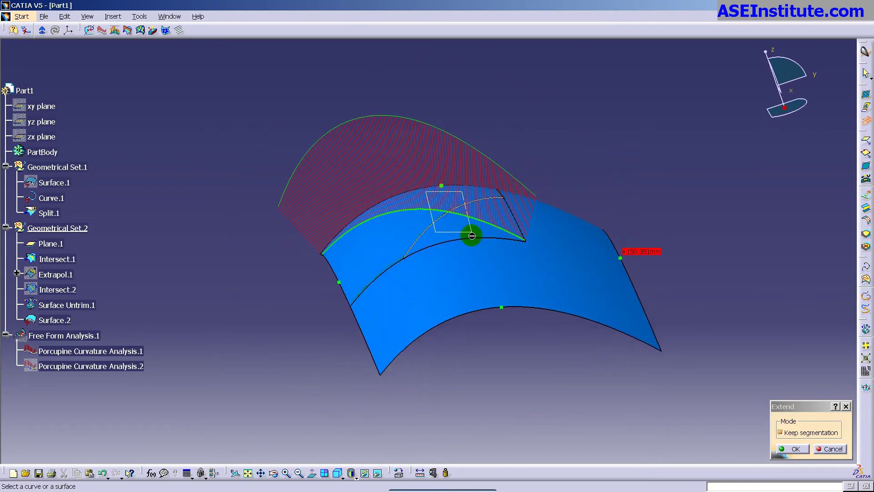
left_click(777, 451)
middle_click_drag(577, 351, 556, 339)
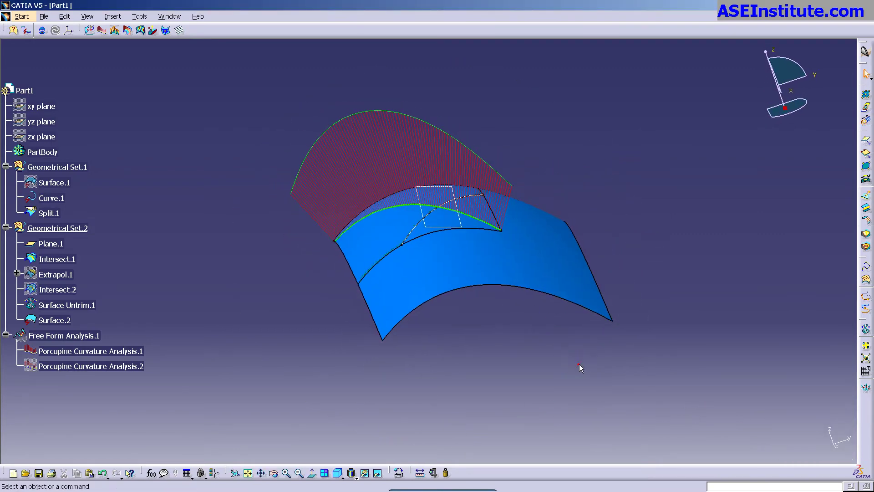
Step: Redefine Intersect.2 to use the extended Surface.2 as its first element
left_click(605, 391)
double_click(64, 290)
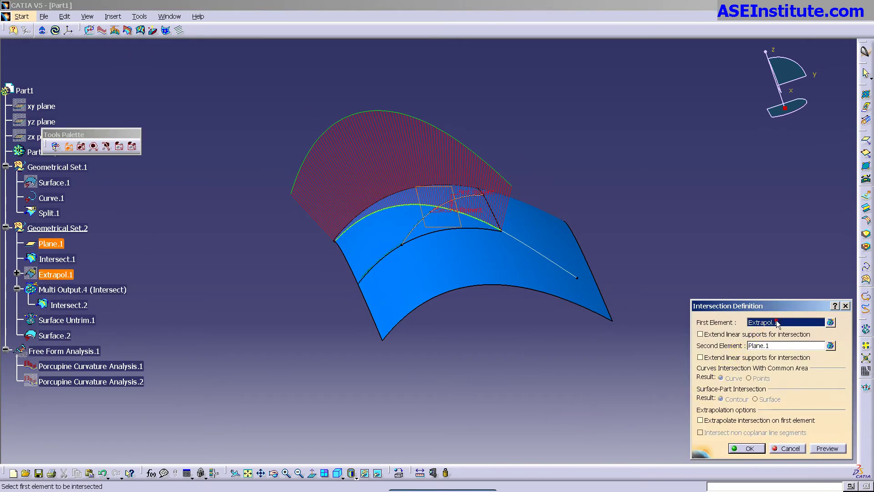
left_click(584, 275)
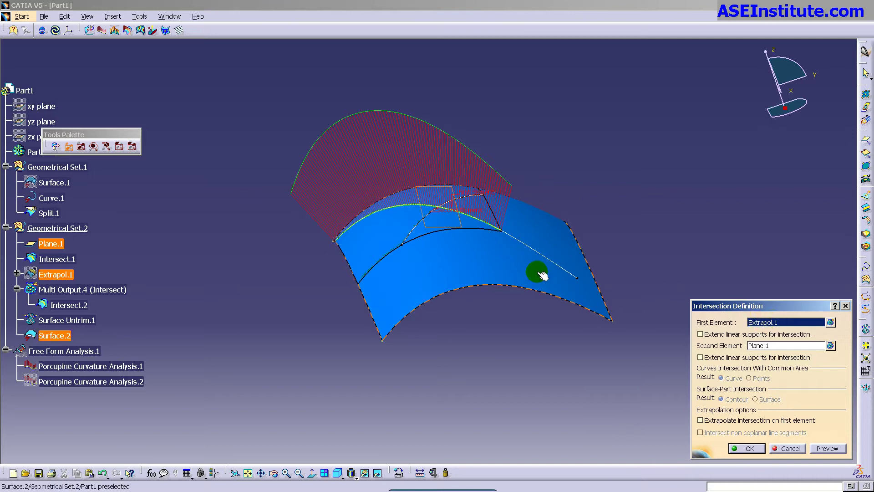
left_click(783, 448)
Step: Show Porcupine Curvature Analysis.2 and inspect its spines
right_click(142, 367)
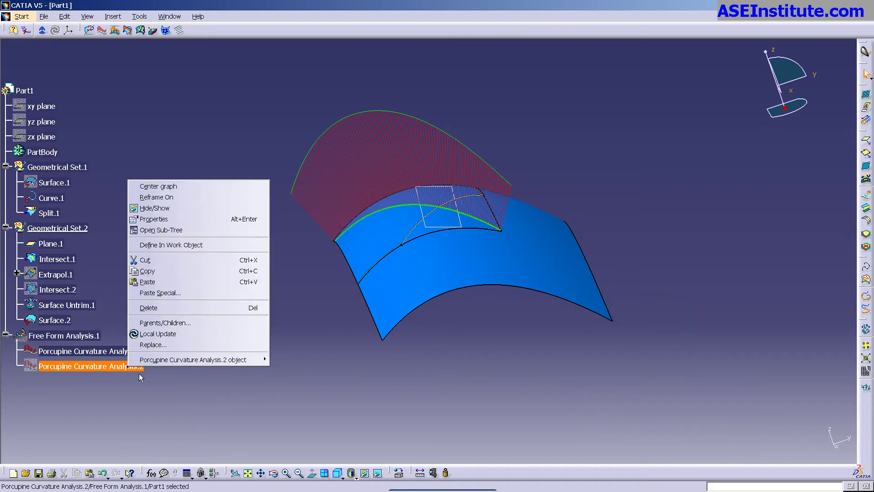
left_click(192, 218)
middle_click_drag(306, 306, 145, 222)
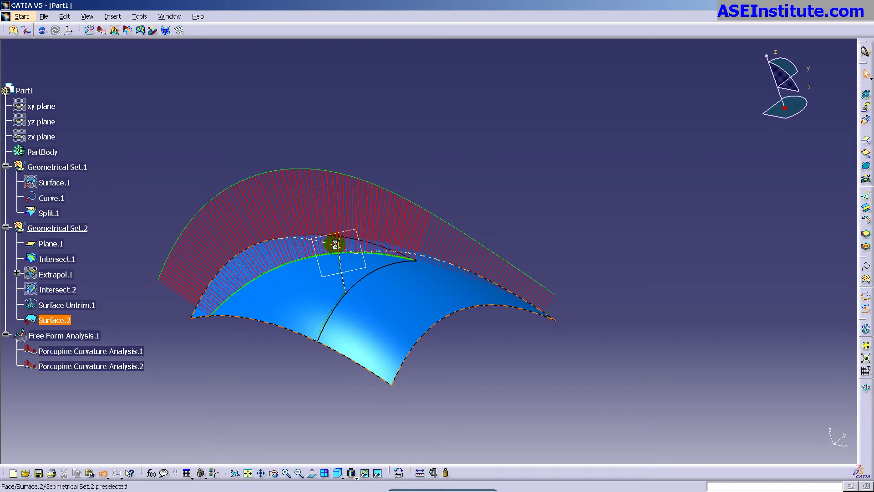
Step: Toggle Porcupine Curvature Analysis.2, undo and redo the extension, then show the analysis again
right_click(137, 366)
left_click(175, 212)
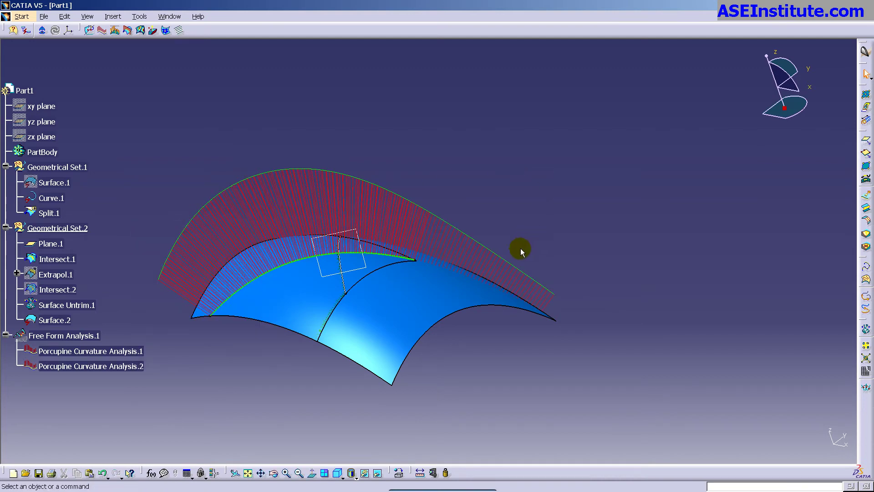
key("ctrl+z")
key("ctrl+z")
key("ctrl+y")
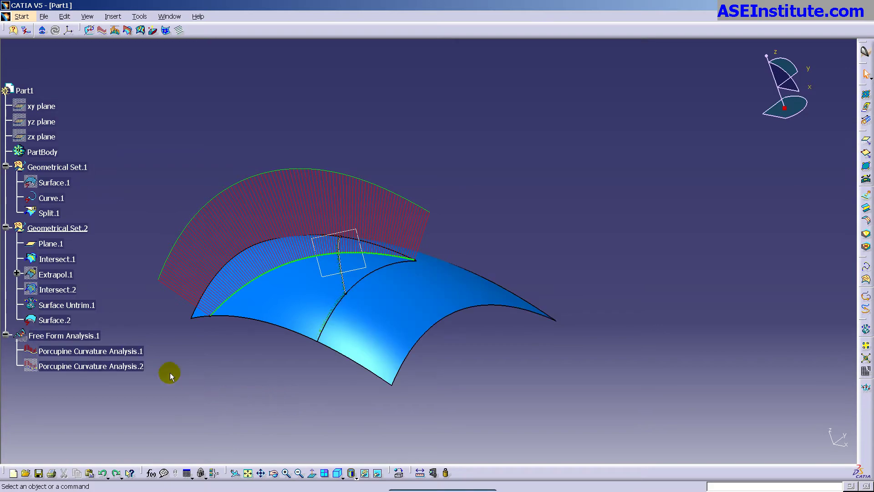
right_click(141, 371)
left_click(154, 210)
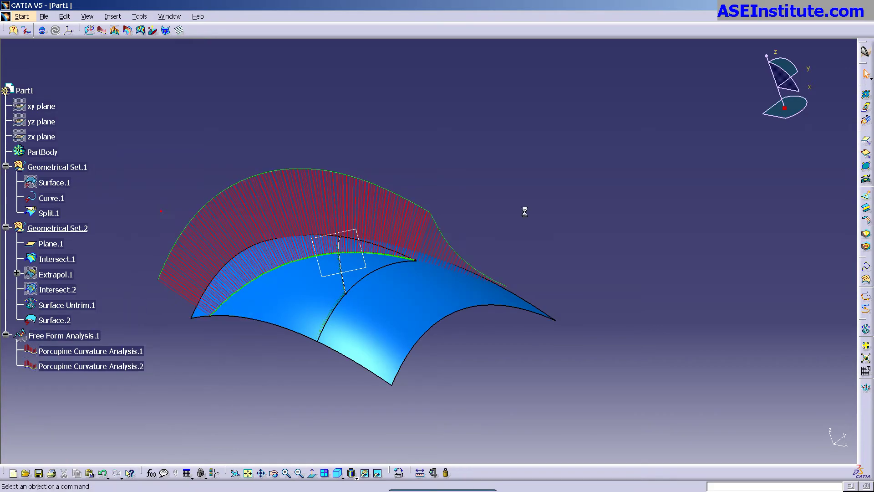
middle_click_drag(614, 216, 493, 139)
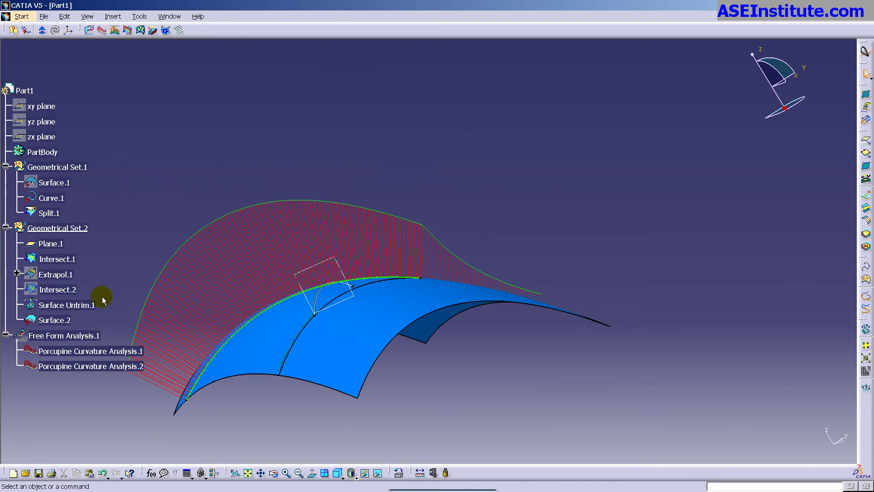
Step: Show the Extrapol.1 surface and orbit around the extended region
right_click(68, 275)
left_click(96, 301)
middle_click_drag(453, 400, 483, 278)
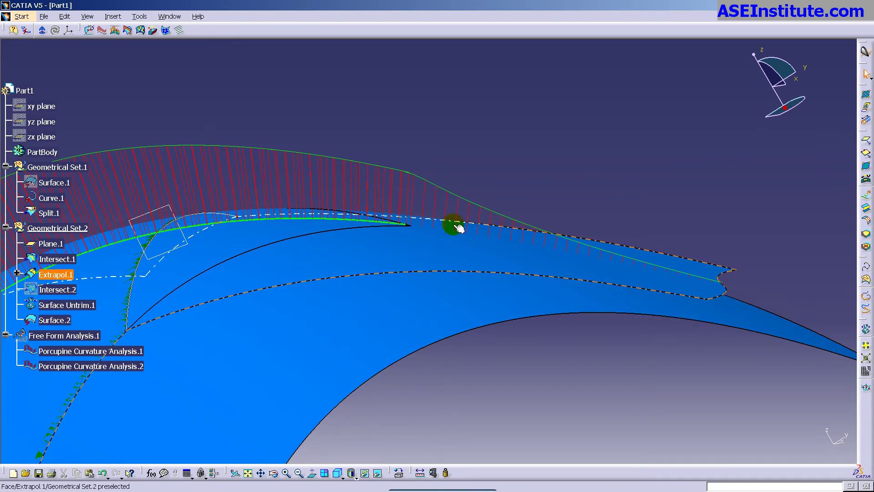
middle_click_drag(442, 238, 319, 300)
Step: Set Surface.2 as Intersect.2's first element in place of Extrapol.1
double_click(68, 293)
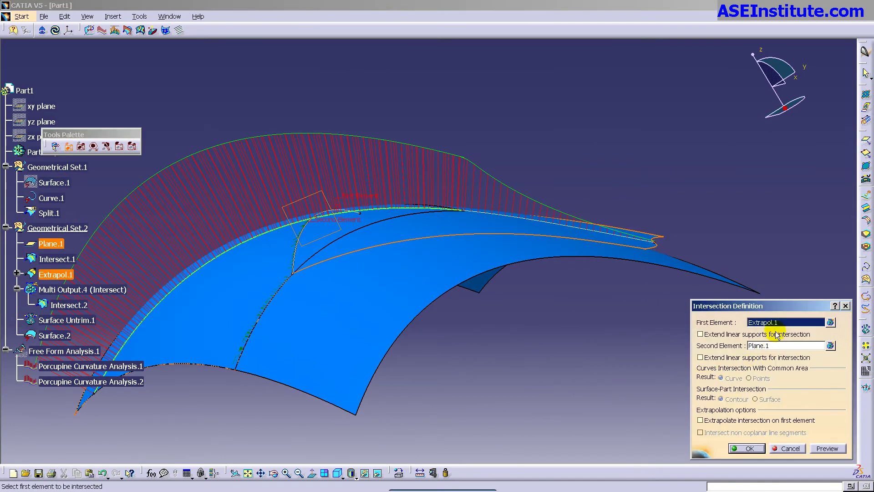
left_click(468, 254)
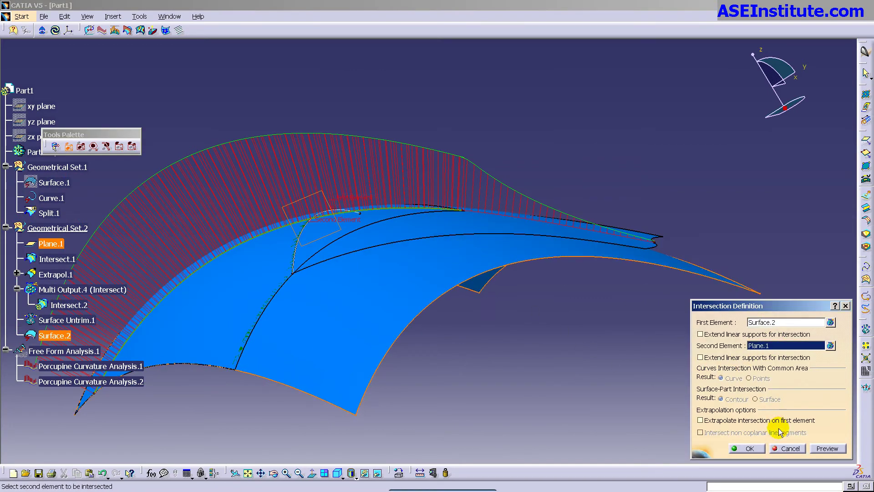
middle_click_drag(527, 314, 560, 394)
middle_click_drag(560, 351, 489, 315)
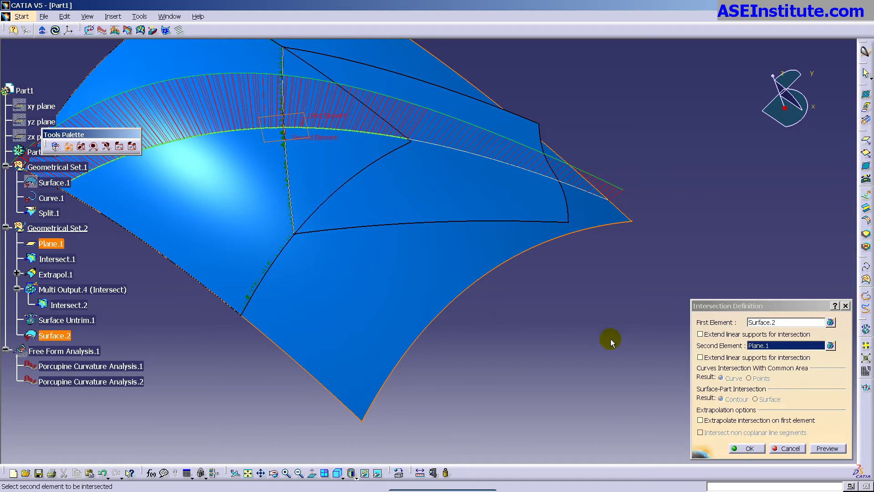
Step: Apply the Intersect.2 change and switch to the Generative Shape Design workbench
left_click(746, 448)
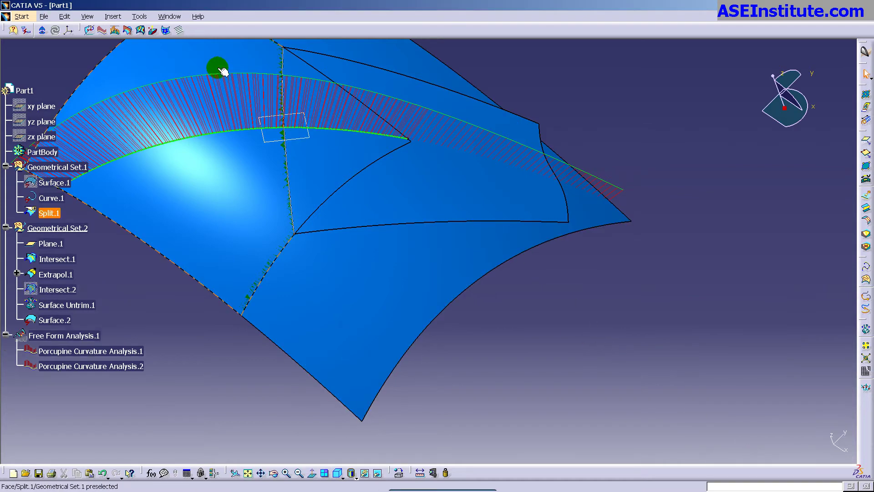
left_click(22, 17)
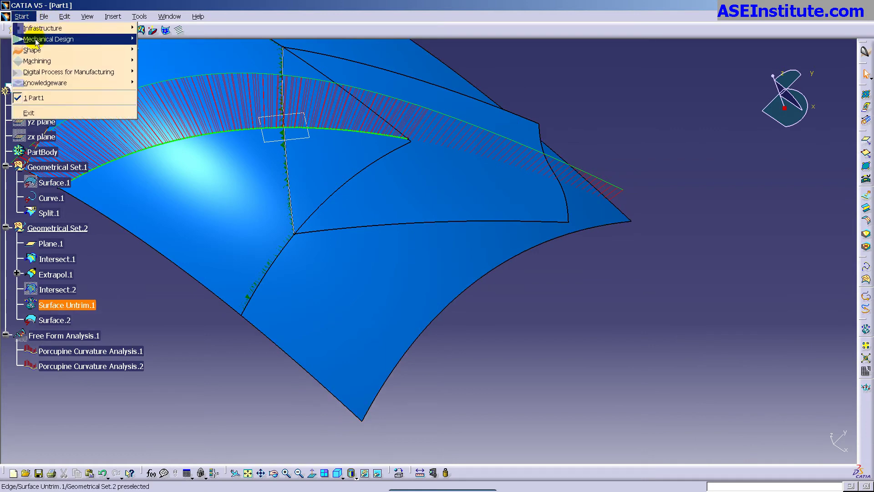
mouse_move(41, 50)
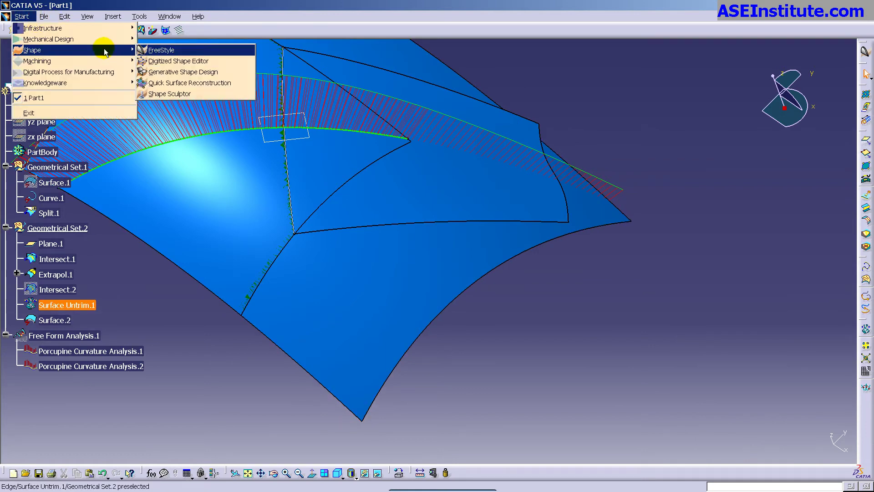
left_click(182, 72)
middle_click_drag(618, 321, 537, 329)
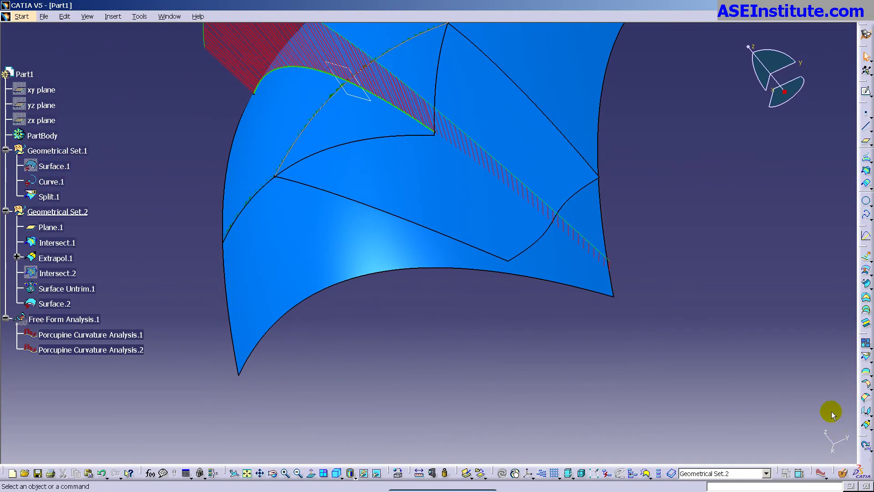
Step: Extrapolate Surface.2's edge by 250 mm with curvature continuity and Point continuity propagation
left_click(864, 423)
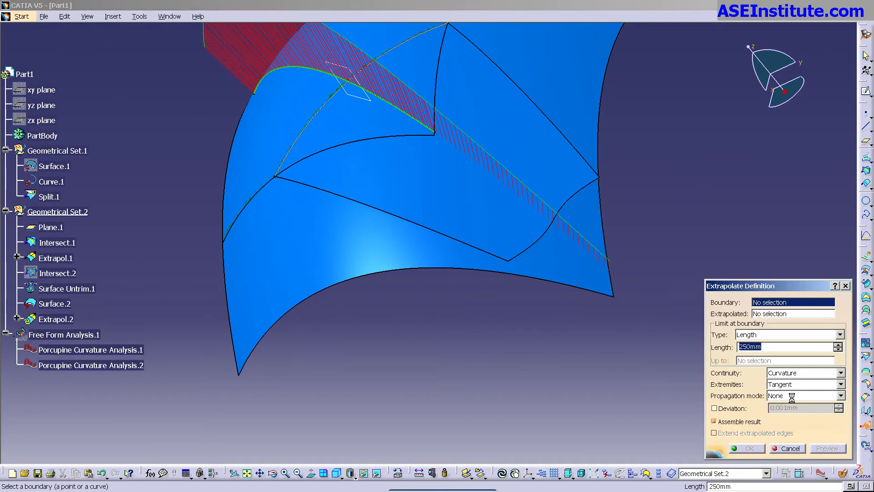
left_click(608, 296)
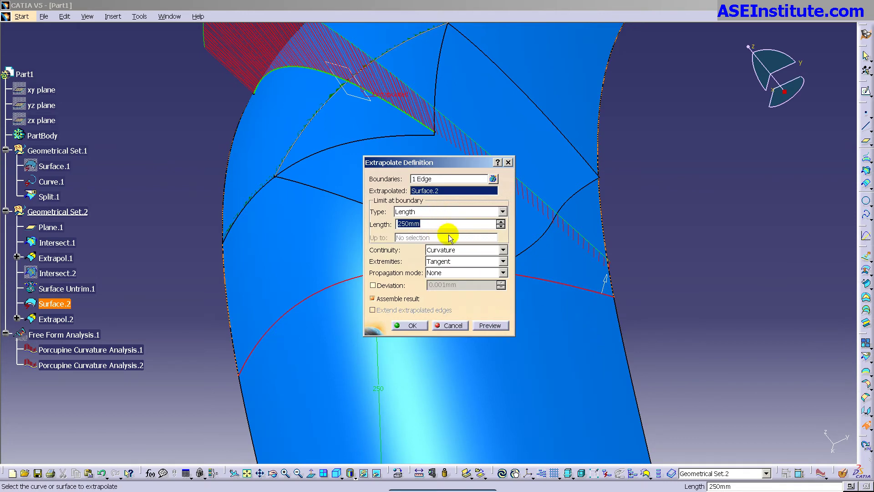
left_click(473, 270)
left_click(469, 295)
middle_click_drag(660, 337, 637, 292)
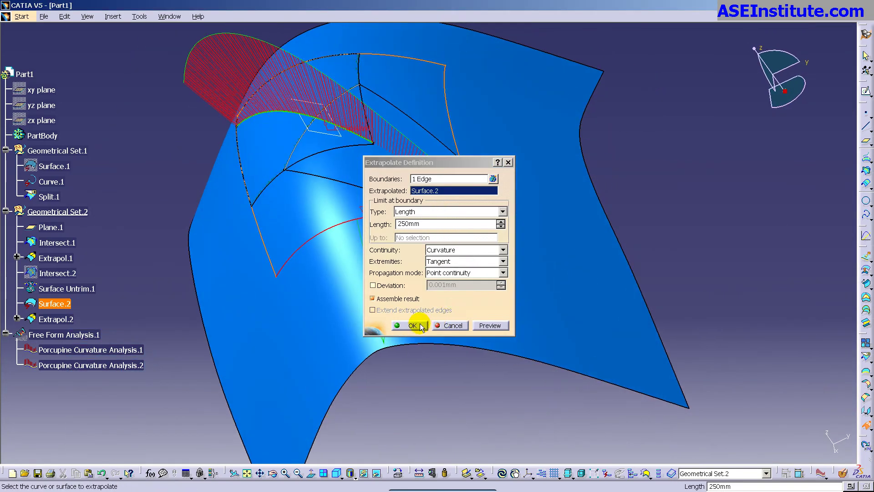
left_click(411, 325)
middle_click_drag(445, 372, 546, 255)
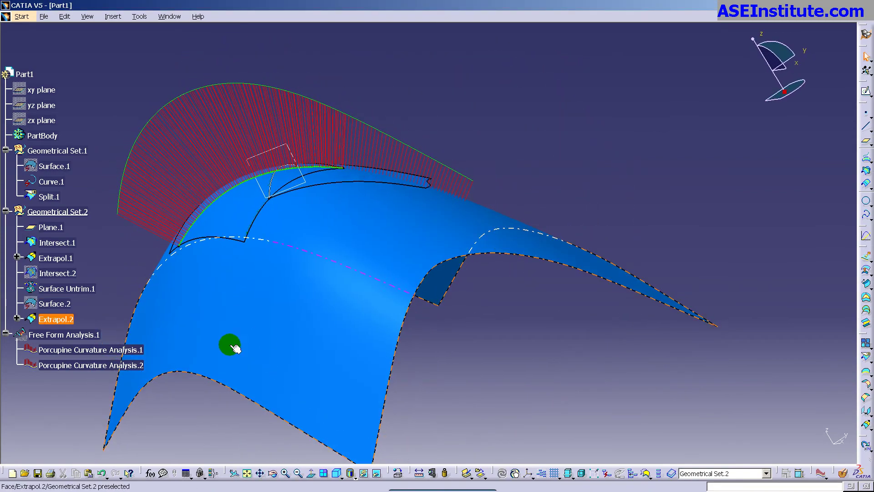
Step: Redefine Intersect.2 with Extrapol.2 as its first element, preview it, and confirm
double_click(69, 273)
middle_click_drag(523, 370, 460, 370)
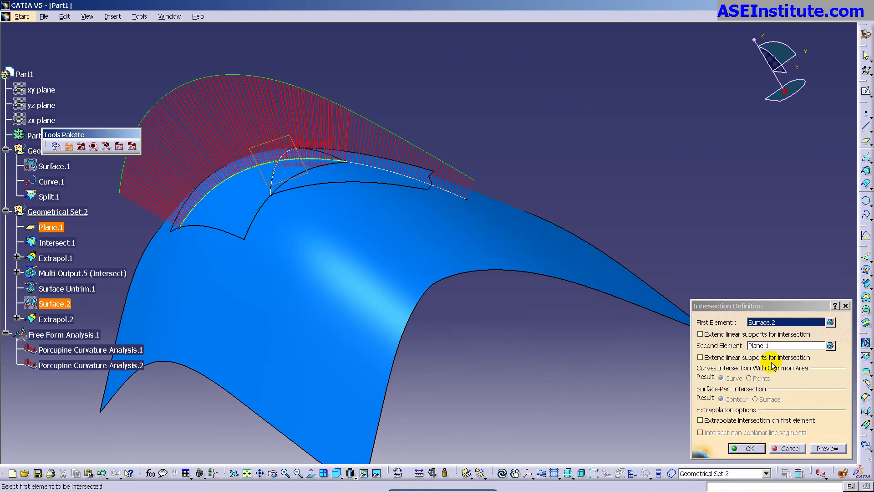
left_click(502, 250)
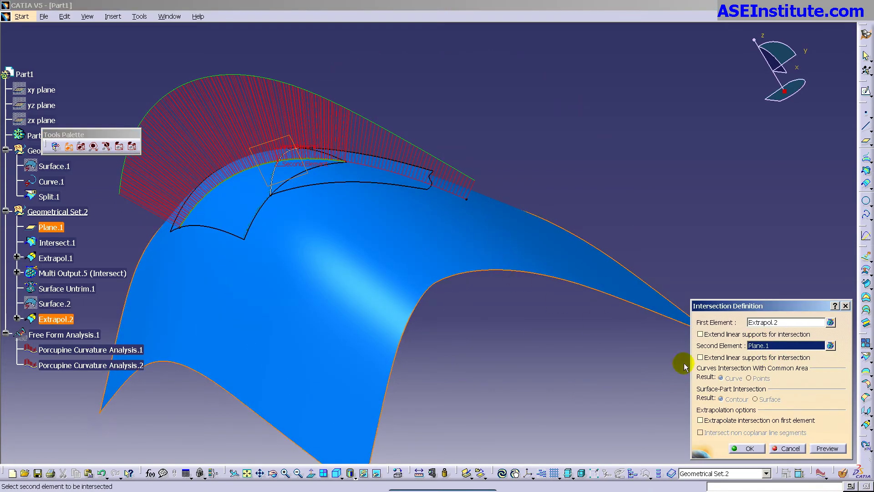
left_click(827, 448)
middle_click_drag(559, 326, 373, 132)
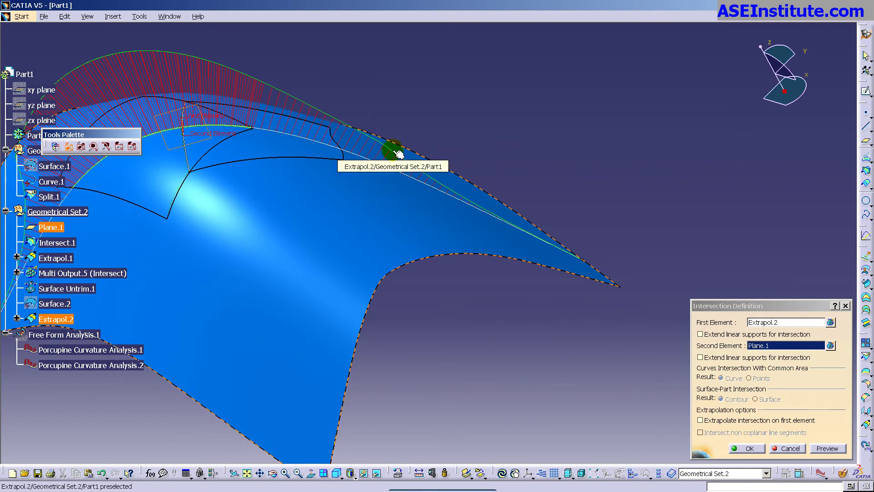
left_click(750, 448)
middle_click_drag(531, 350, 393, 157)
Step: Reopen Porcupine Curvature Analysis.2, reposition its dialog, and remove the right-hand curve's spikes
double_click(94, 366)
left_click_drag(791, 433, 715, 298)
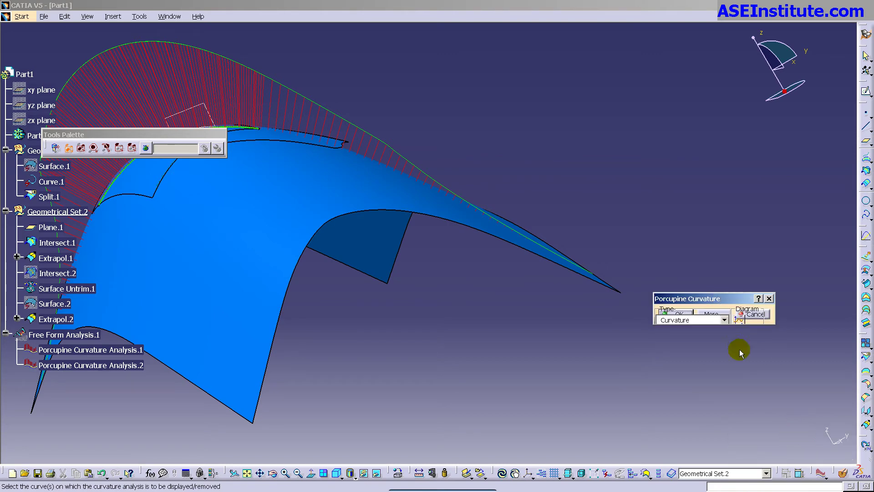
left_click(755, 314)
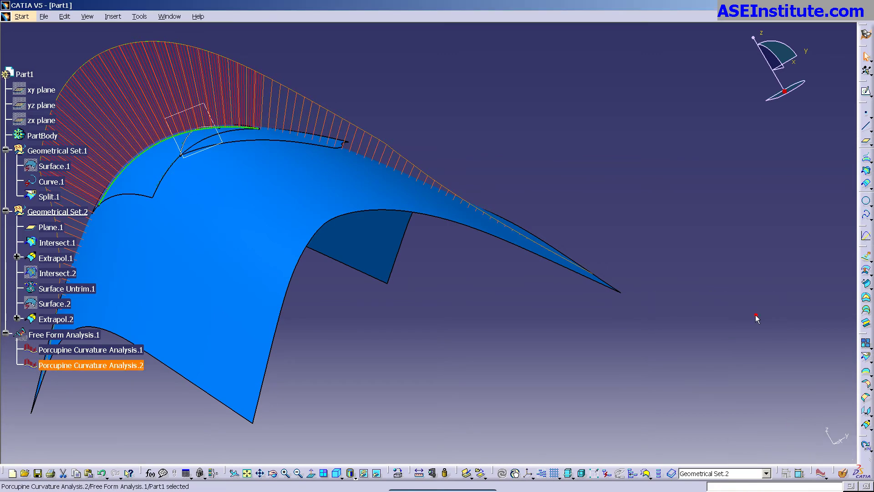
double_click(117, 367)
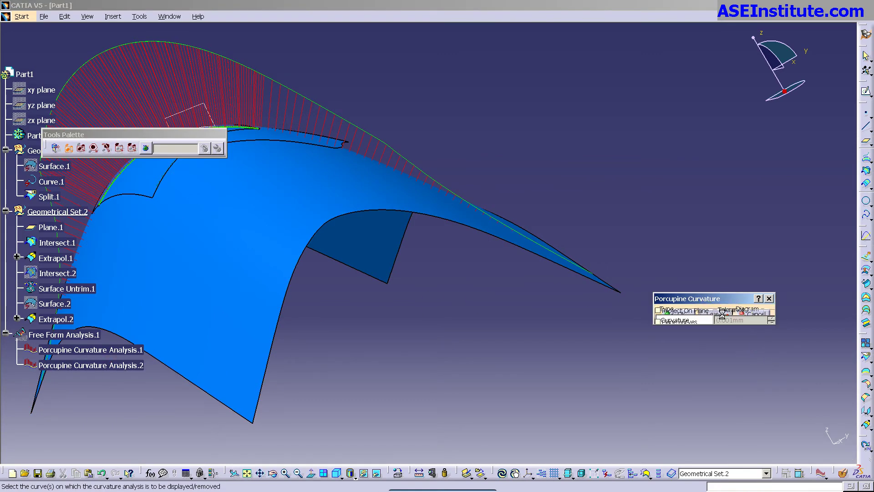
left_click_drag(710, 298, 663, 217)
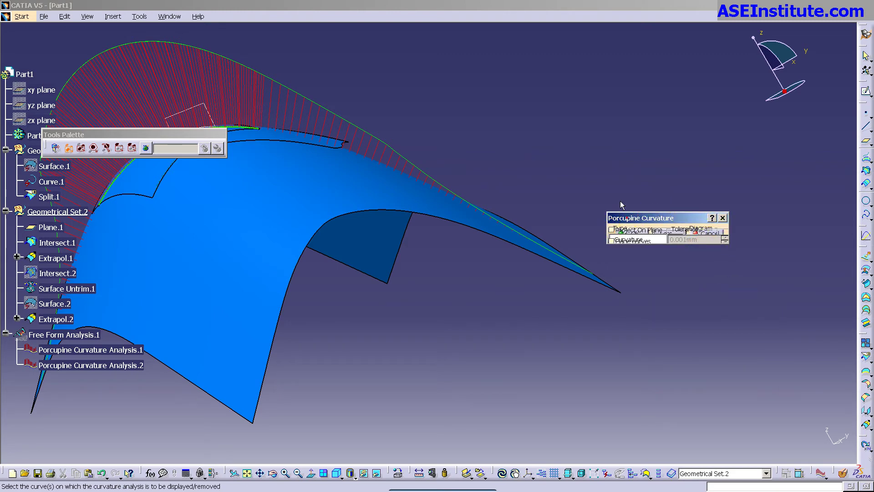
left_click_drag(617, 214, 610, 197)
left_click(707, 336)
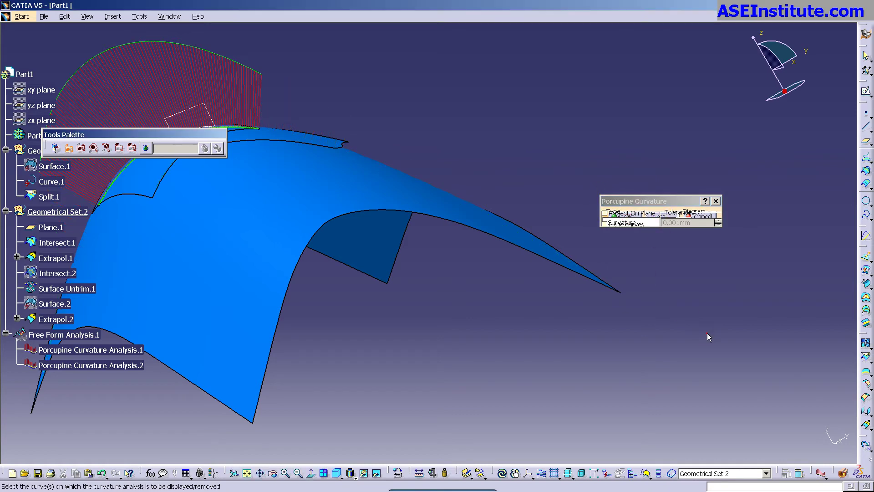
left_click(694, 283)
left_click_drag(671, 204, 873, 218)
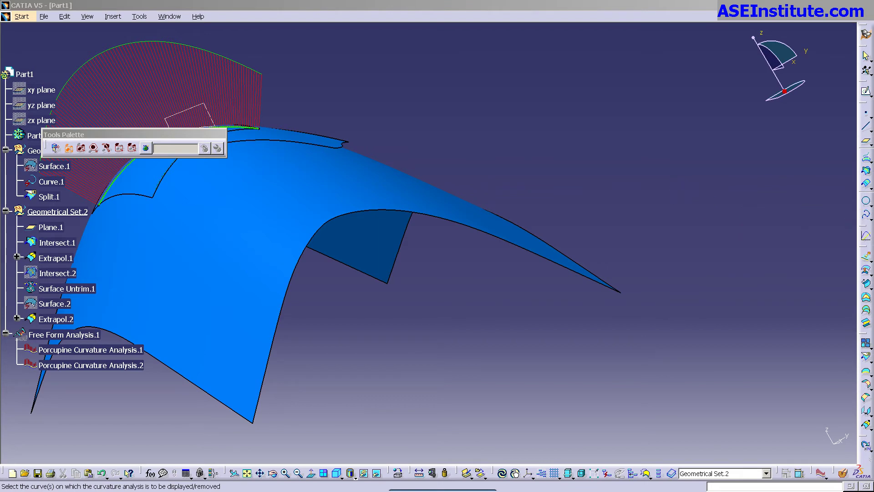
Step: Add Intersect.2 to the analysis, set its Type to Curvature, and confirm
left_click(872, 217)
left_click(405, 246)
middle_click_drag(524, 247, 312, 211)
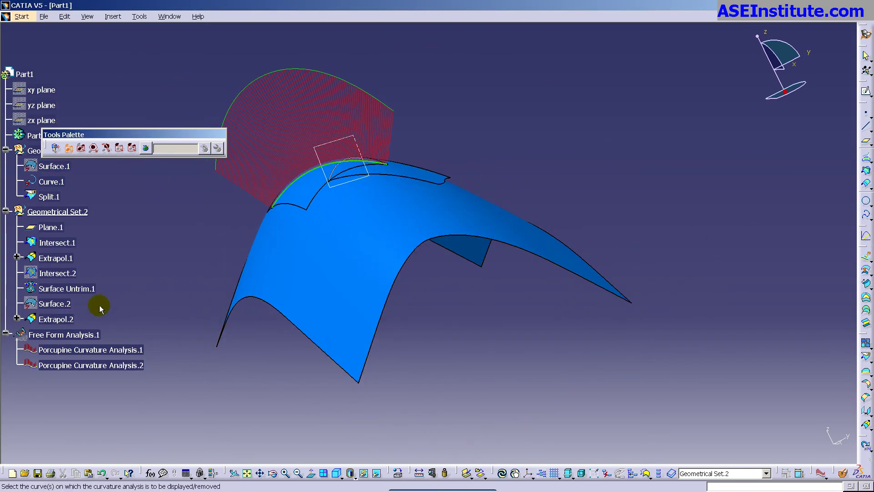
left_click(58, 273)
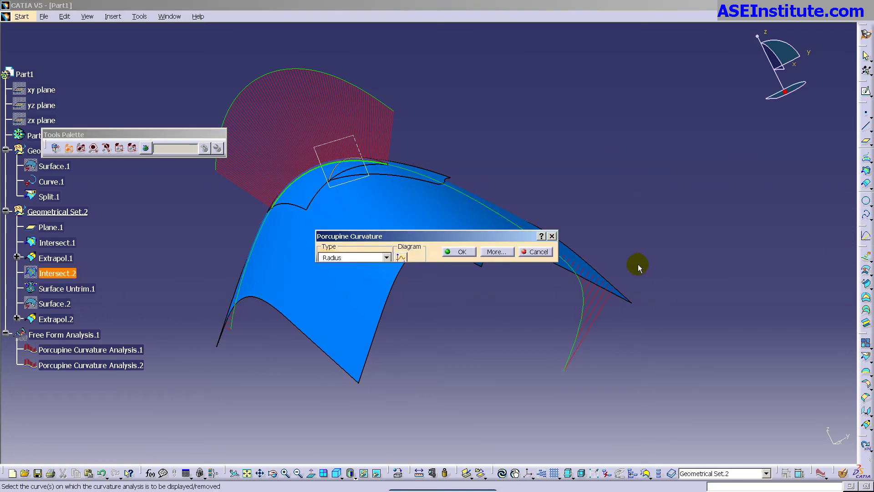
left_click(386, 257)
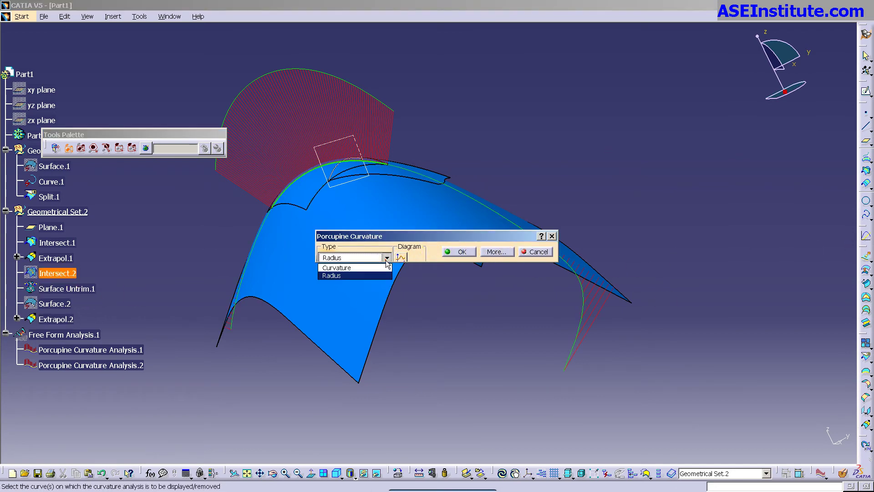
left_click(359, 268)
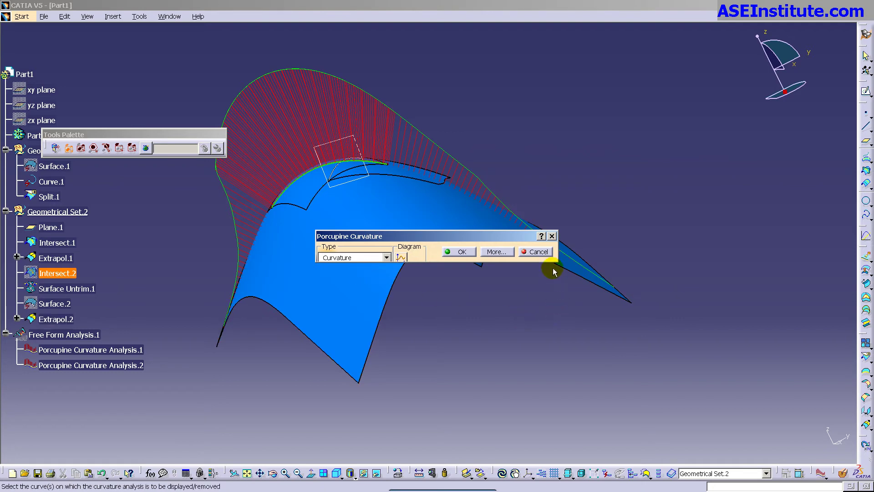
left_click(460, 251)
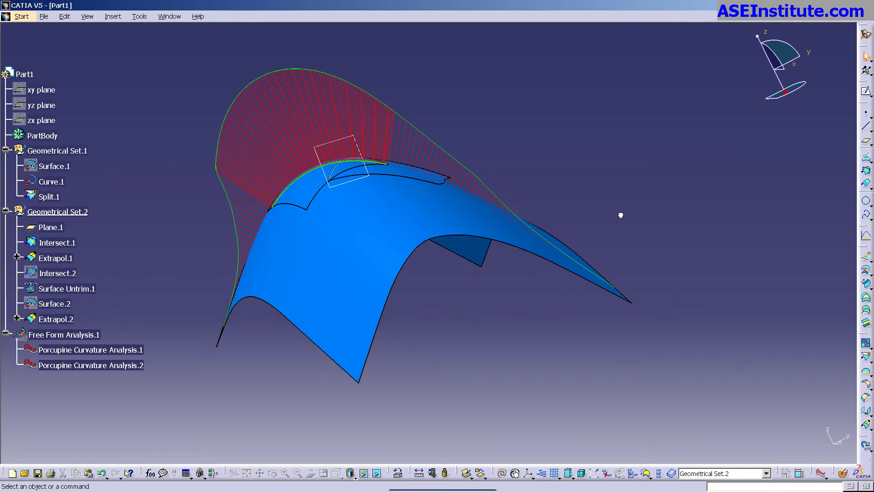
middle_click_drag(620, 214, 607, 250)
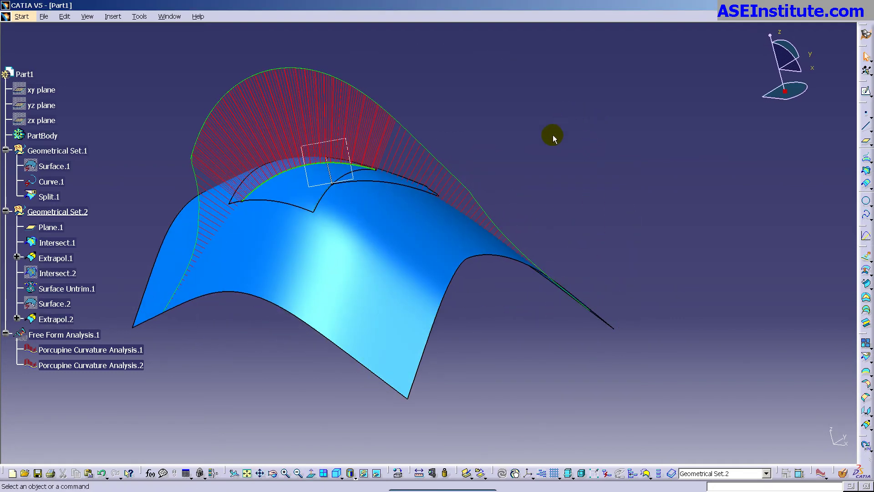
middle_click_drag(553, 155, 488, 228)
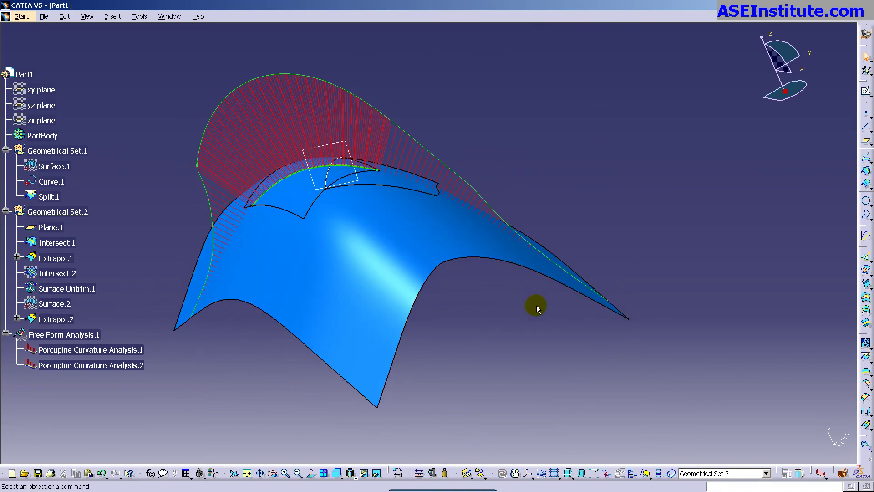
middle_click_drag(539, 302, 421, 132)
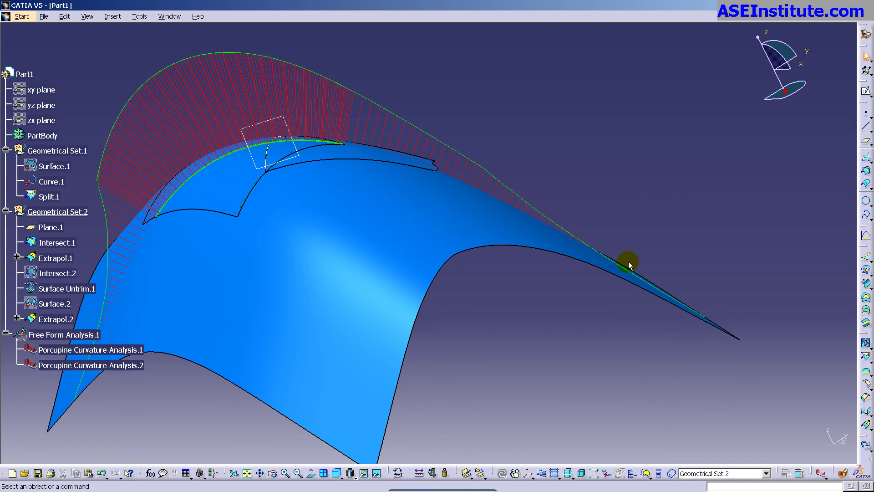
middle_click_drag(293, 219, 282, 176)
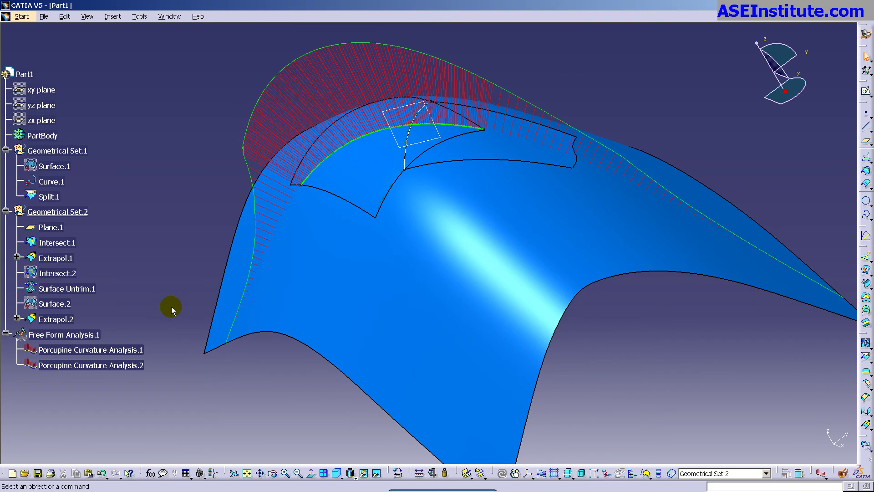